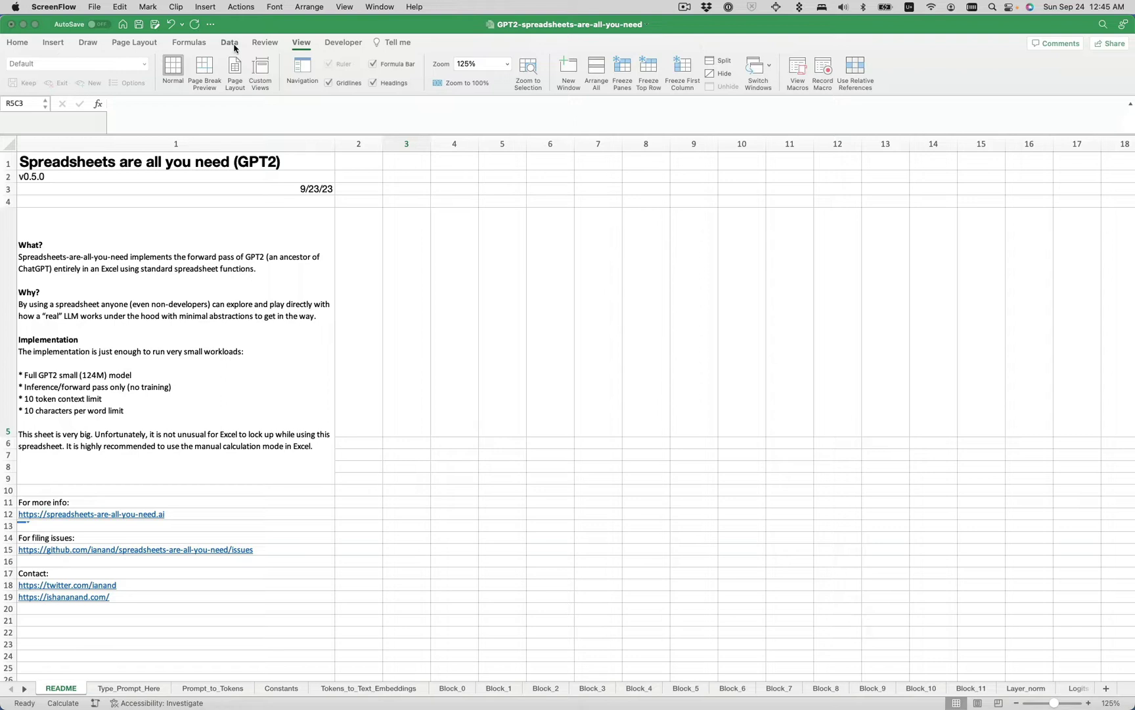
Verify calculation remains Manual, view the Type_Prompt_Here sheet, then bring up hugging-face-gpt2-small.py
{"action": "left_click", "coordinate": [234, 44]}
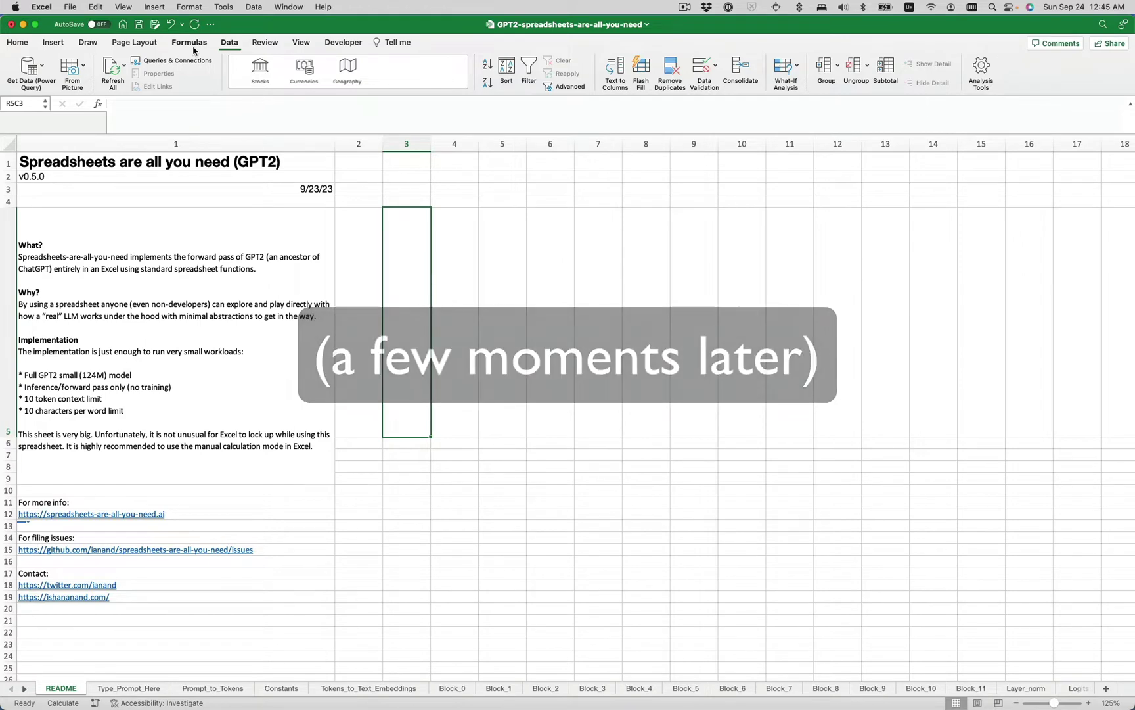
{"action": "left_click", "coordinate": [189, 46]}
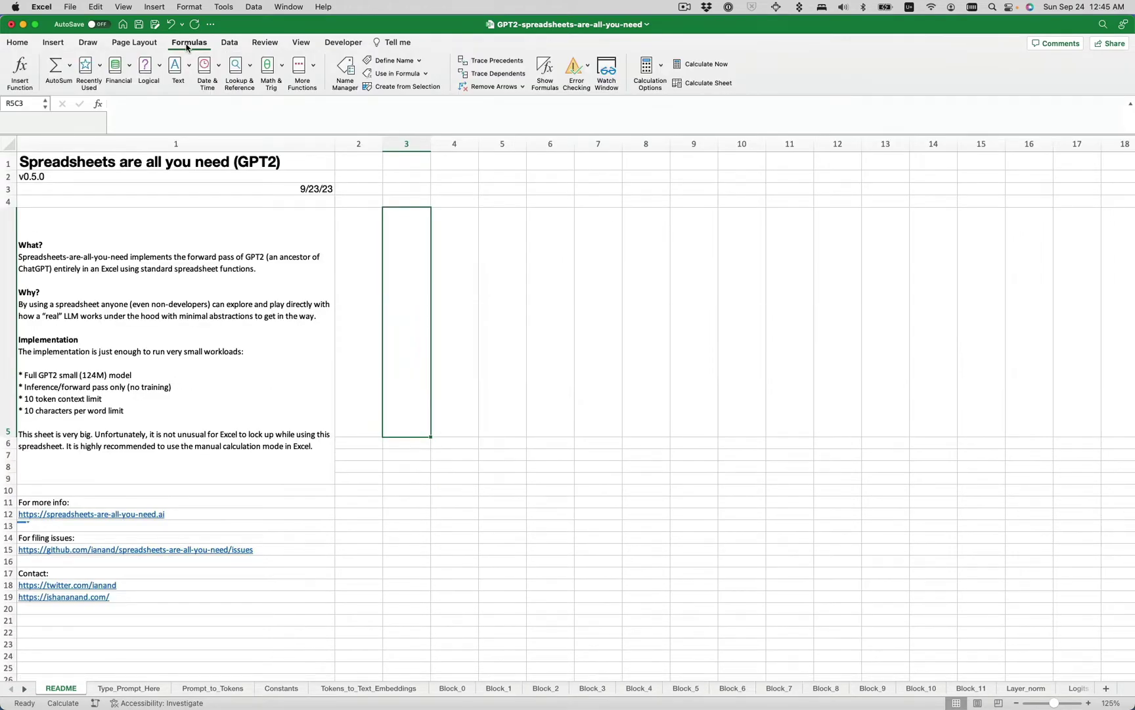
{"action": "left_click", "coordinate": [662, 64]}
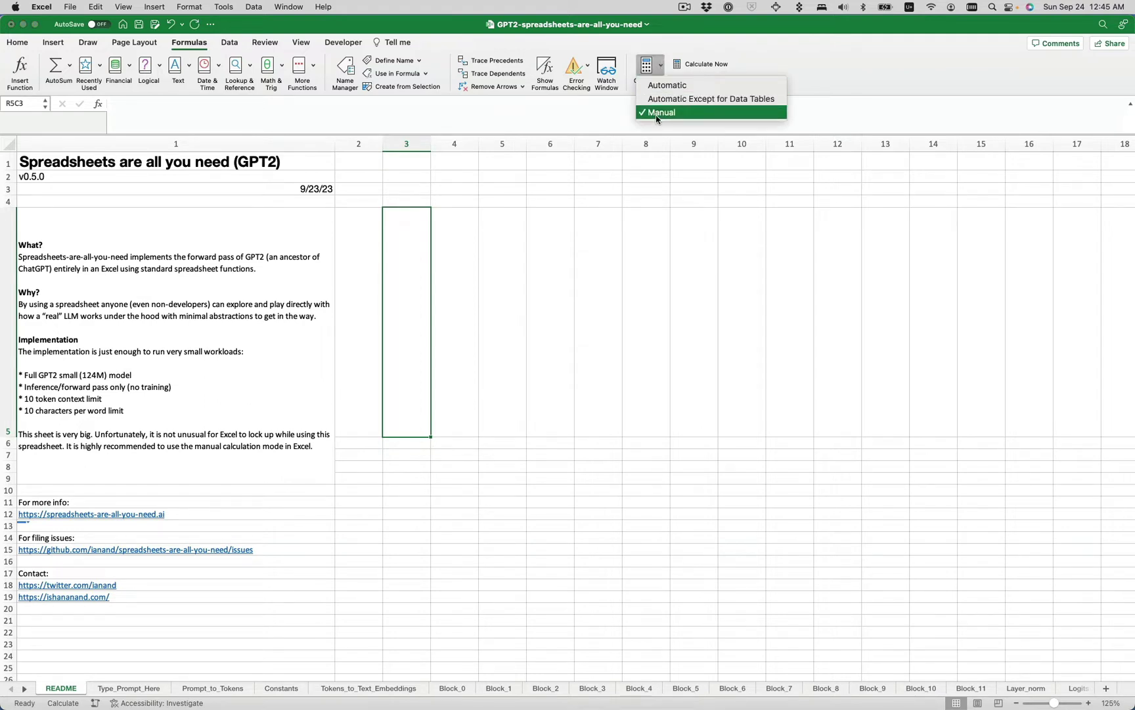
{"action": "left_click", "coordinate": [817, 81]}
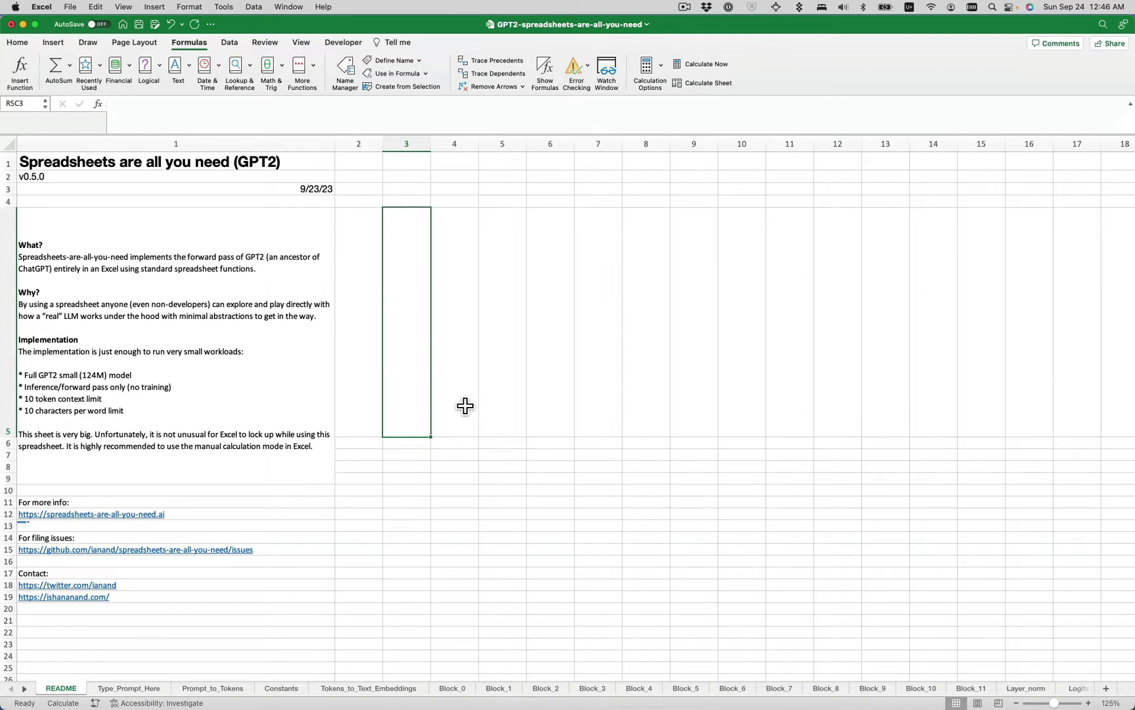
{"action": "left_click", "coordinate": [104, 690]}
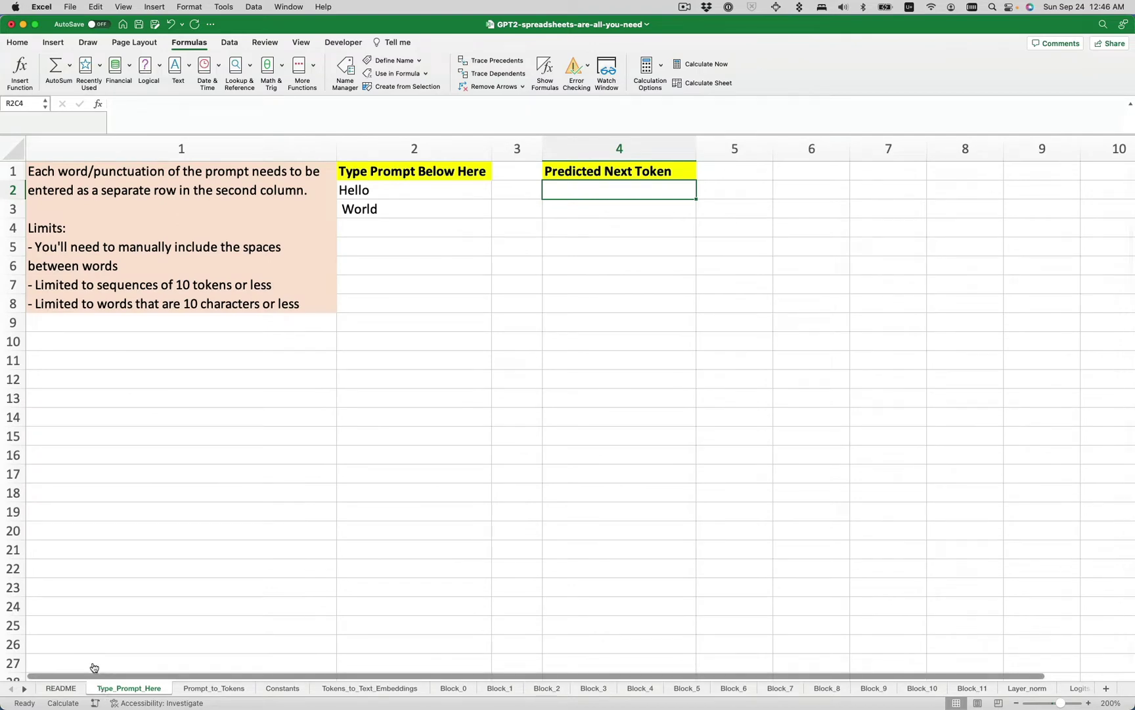
{"action": "key", "text": "super+Tab"}
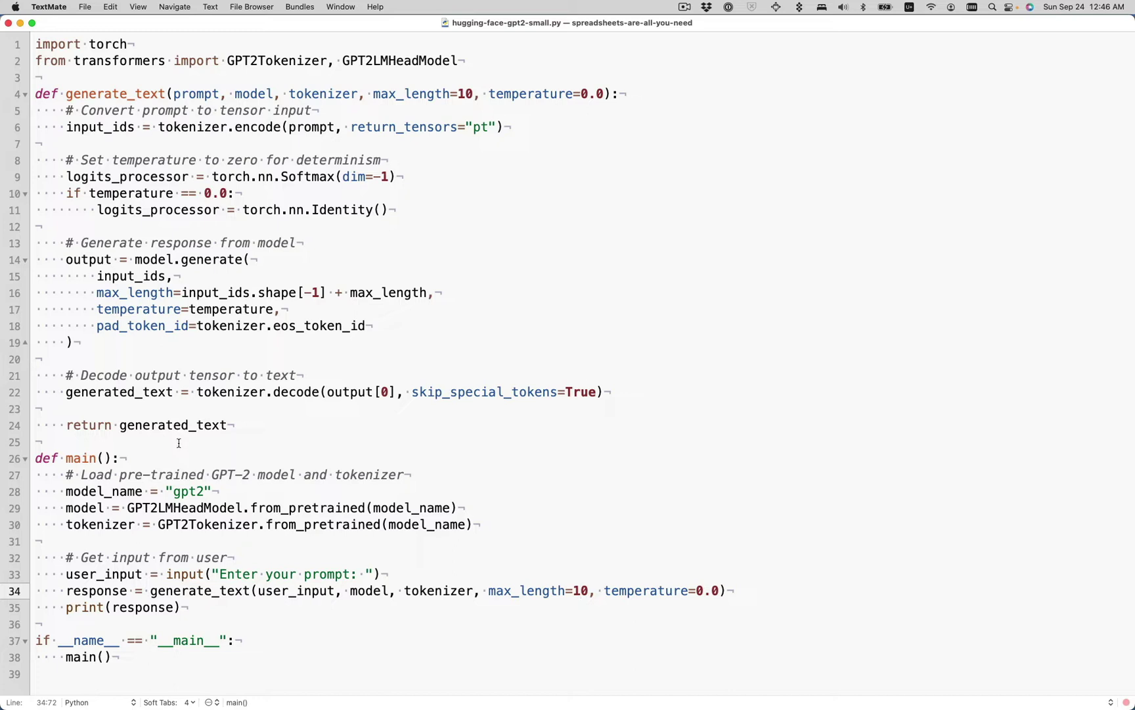
Run hugging-face-gpt2-small.py on 'Mike is quick. He moves' and highlight the predicted 'quickly'
{"action": "key", "text": "super+Tab"}
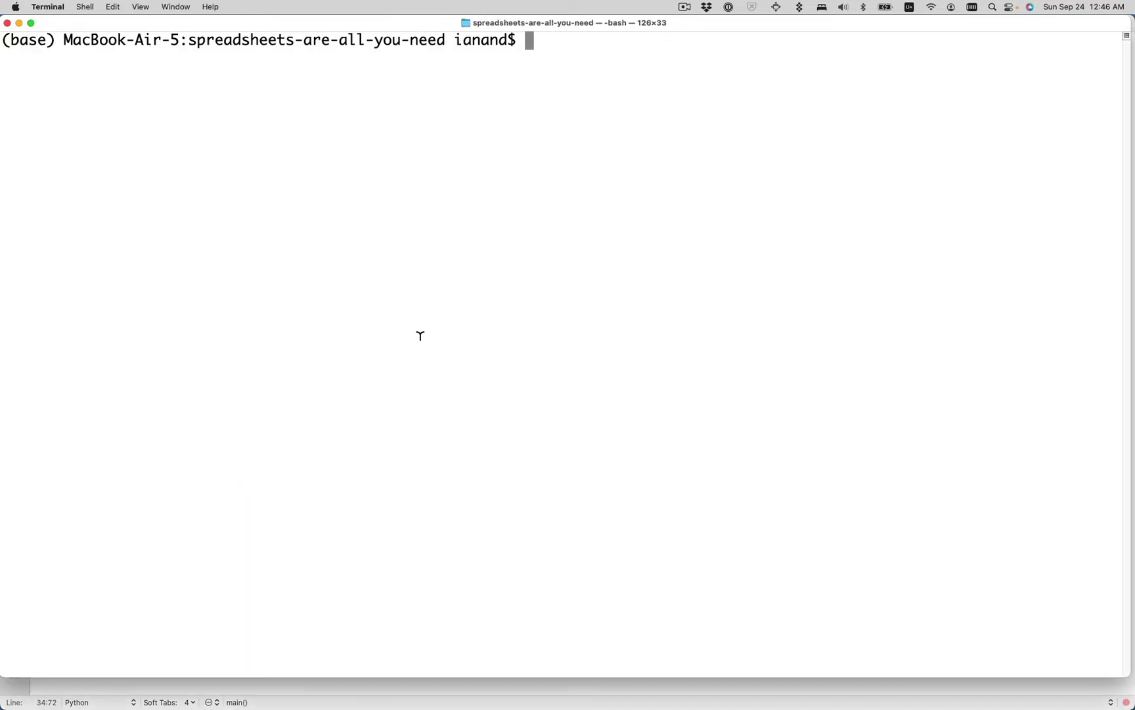
{"action": "key", "text": "Up"}
{"action": "key", "text": "Return"}
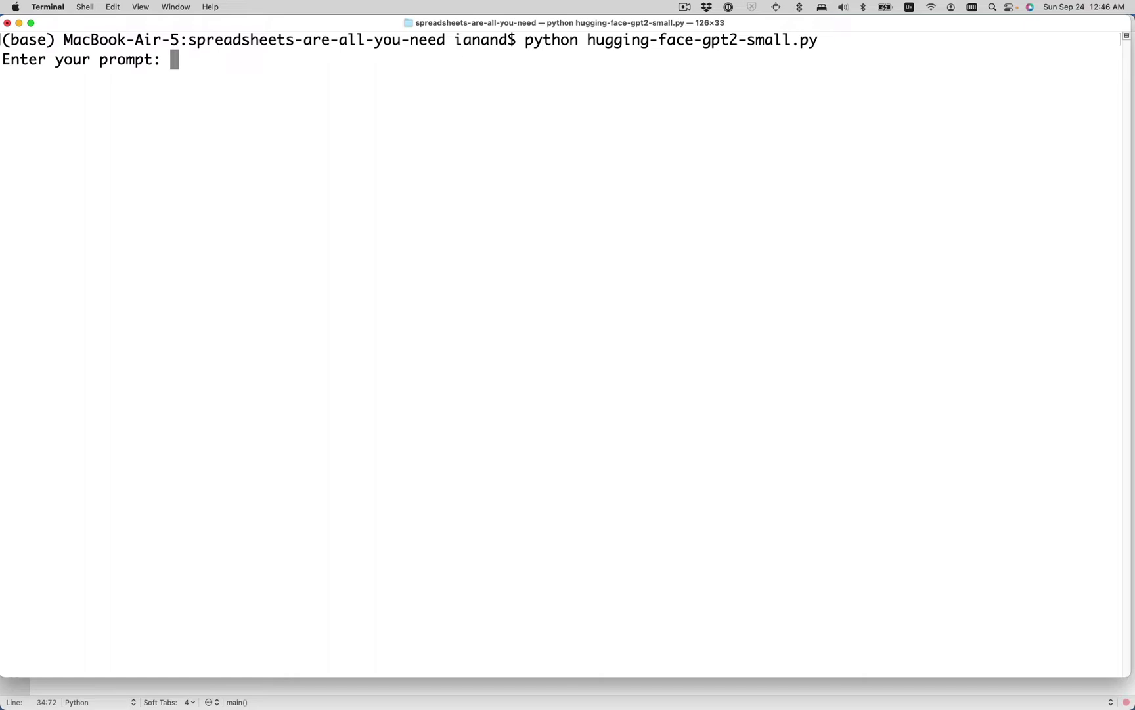
{"action": "type", "text": "Mike is quic"}
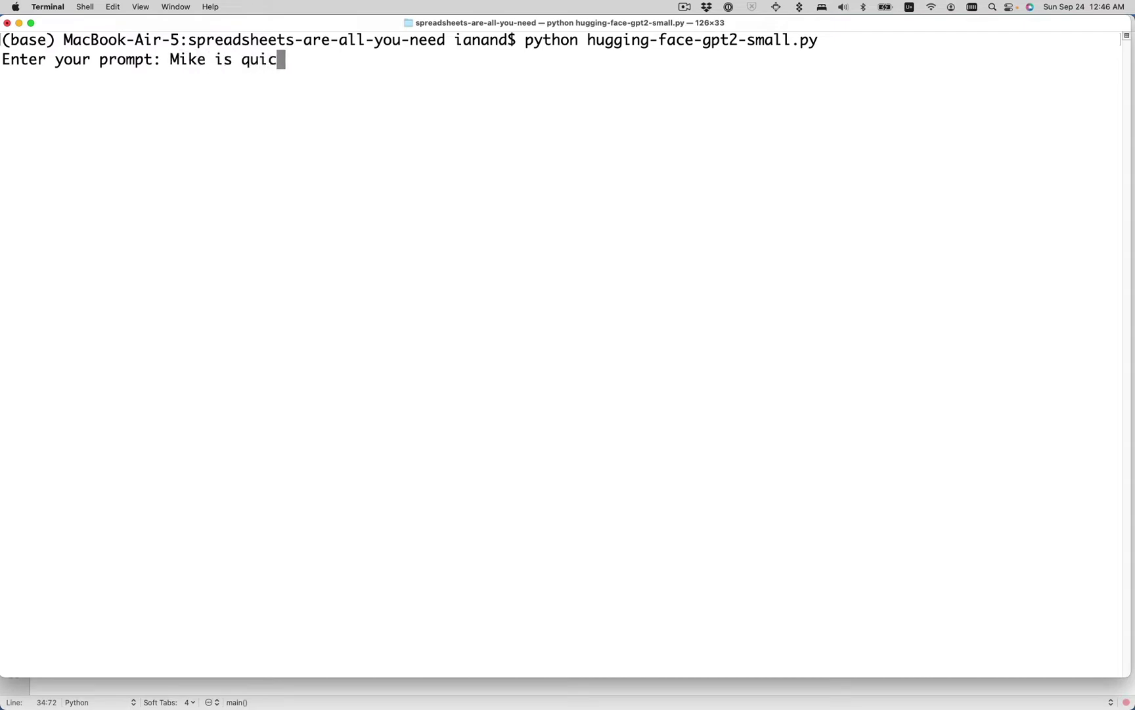
{"action": "type", "text": "k. He moves"}
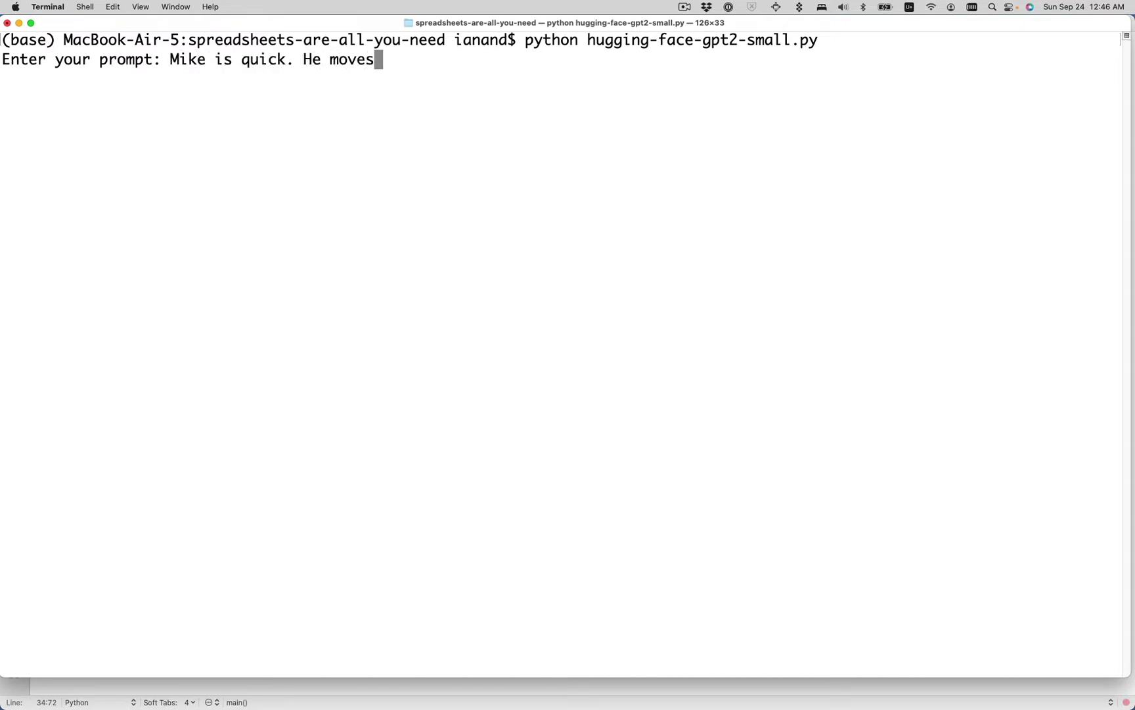
{"action": "key", "text": "Return"}
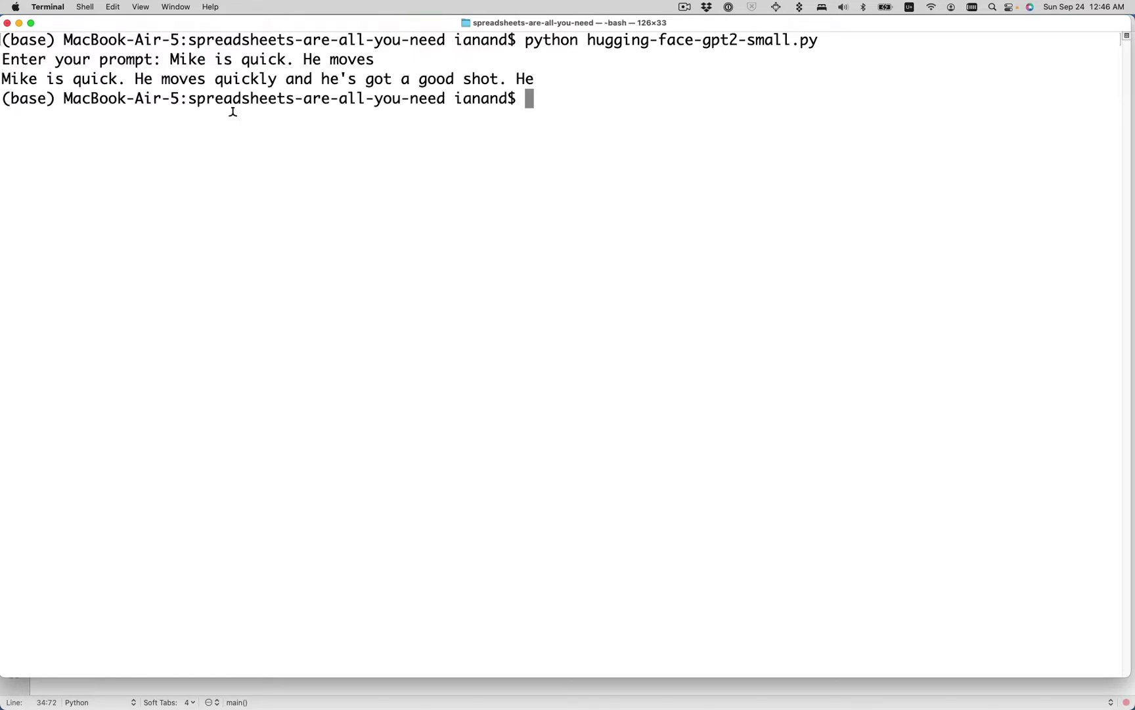
{"action": "left_click_drag", "start_coordinate": [215, 82], "coordinate": [277, 85]}
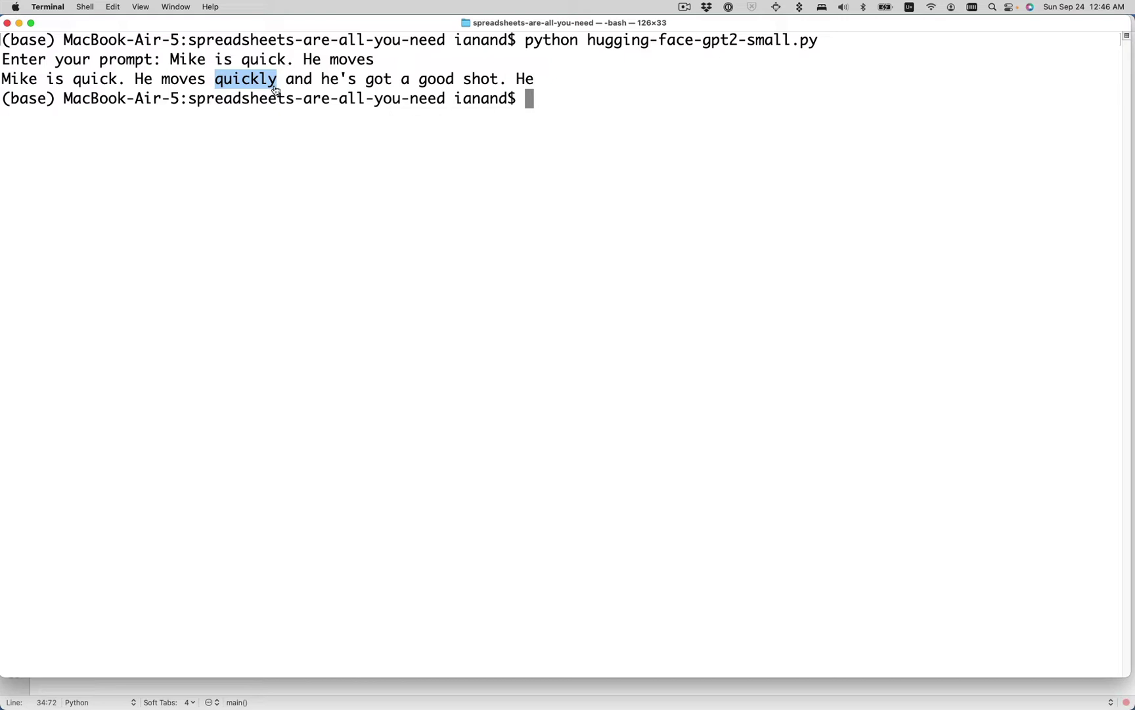
{"action": "key", "text": "super+Tab"}
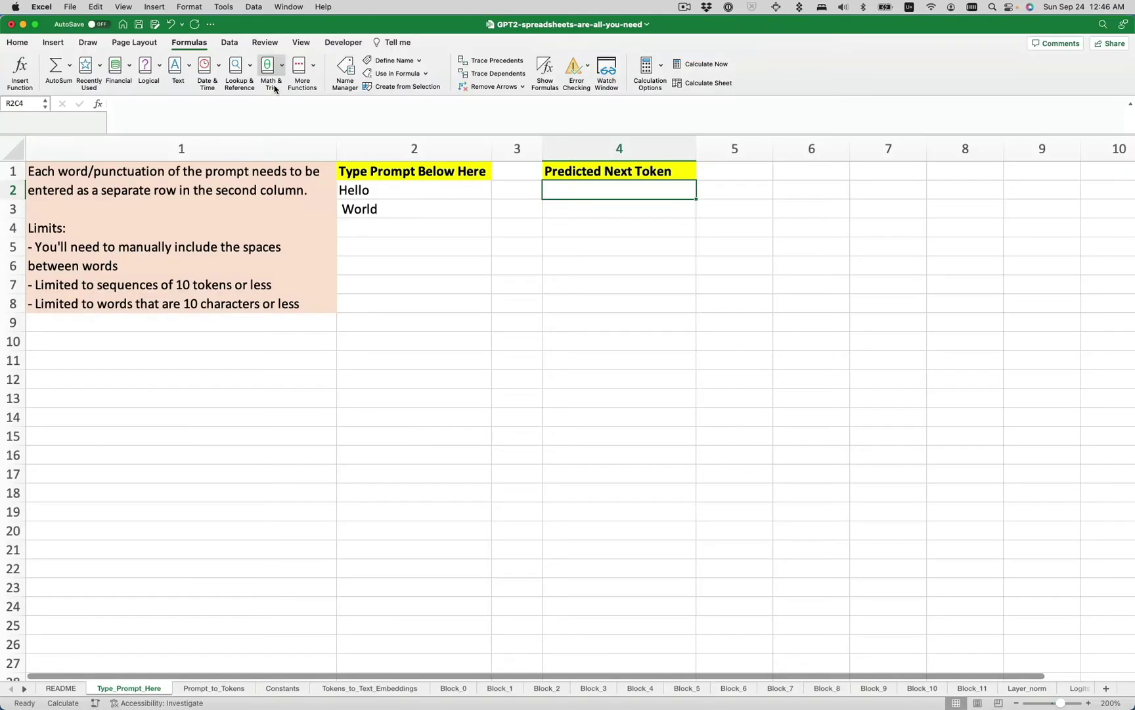
Overwrite Hello World with Mike, is, quick, ., He, moves, one per row in column 2
{"action": "left_click", "coordinate": [358, 196]}
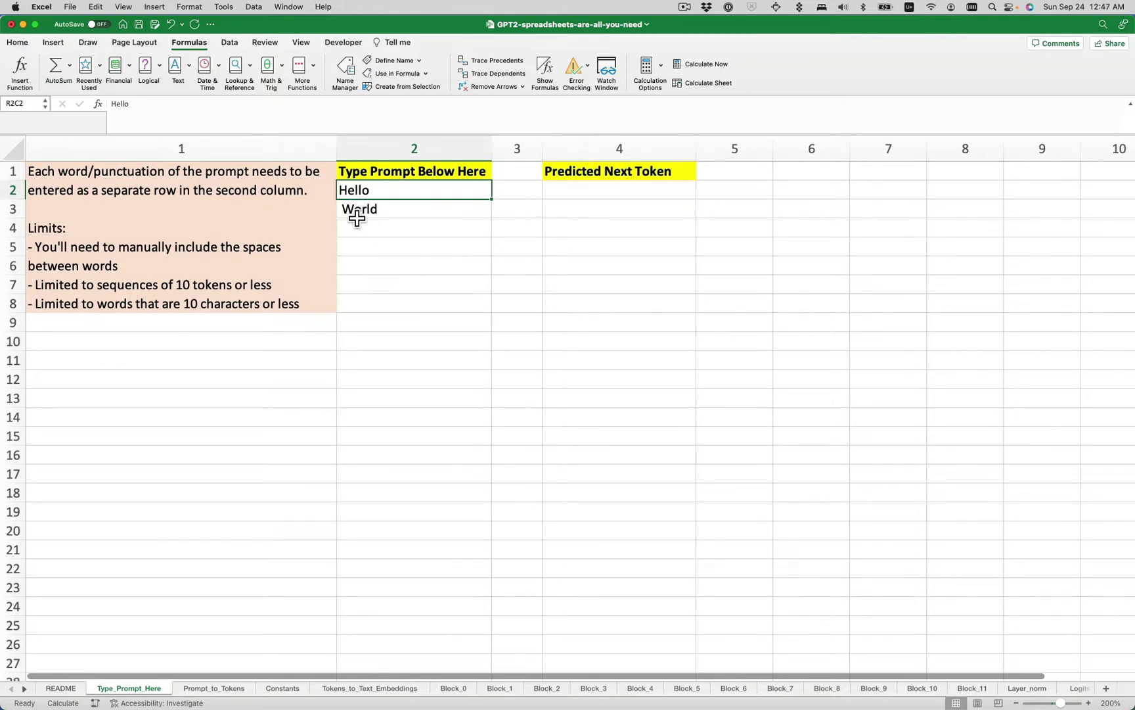
{"action": "type", "text": "Mike"}
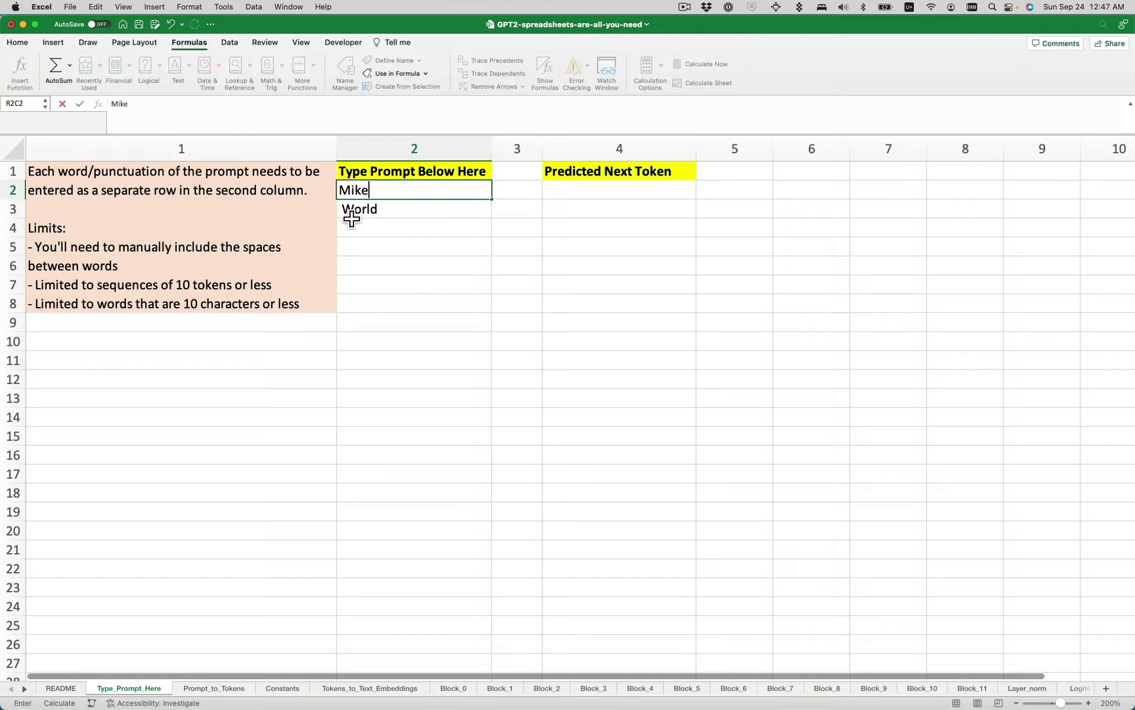
{"action": "key", "text": "Return"}
{"action": "type", "text": "is"}
{"action": "key", "text": "Return"}
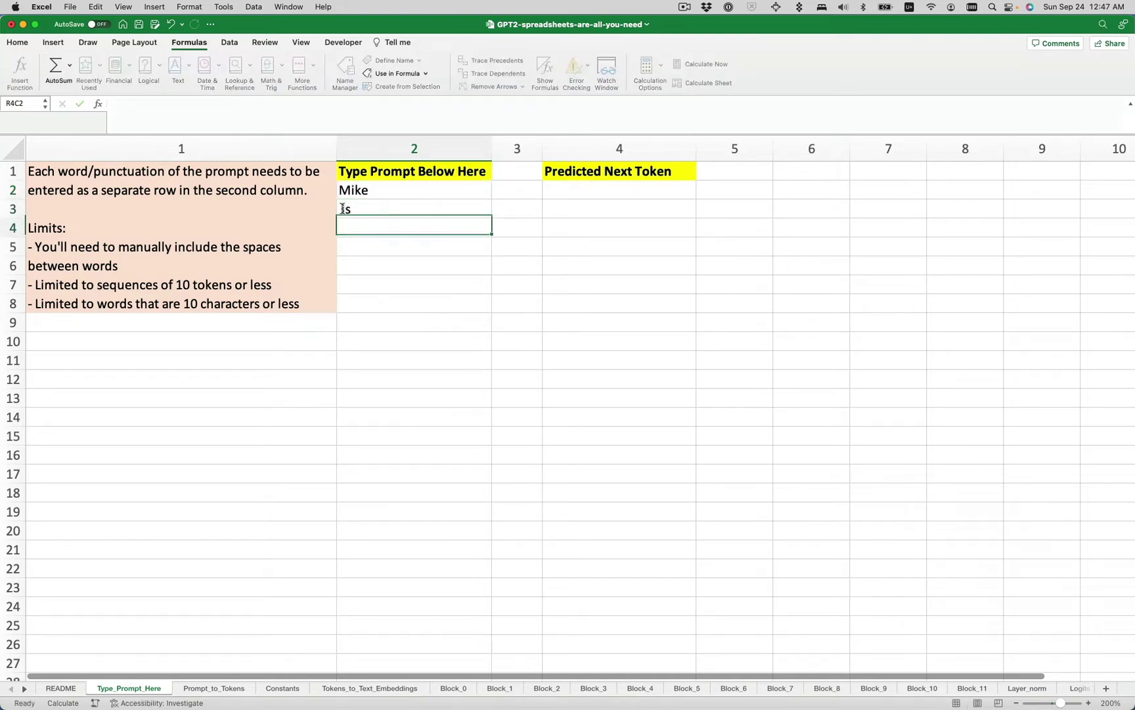
{"action": "type", "text": "quick"}
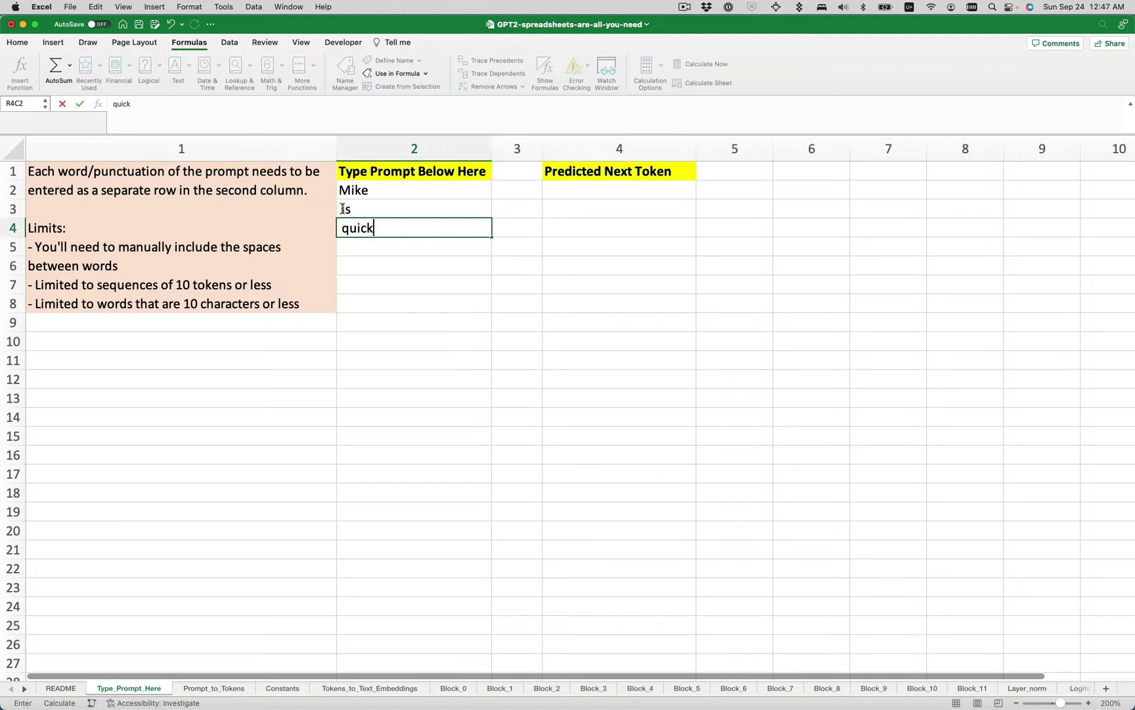
{"action": "key", "text": "Return"}
{"action": "type", "text": "."}
{"action": "key", "text": "Return"}
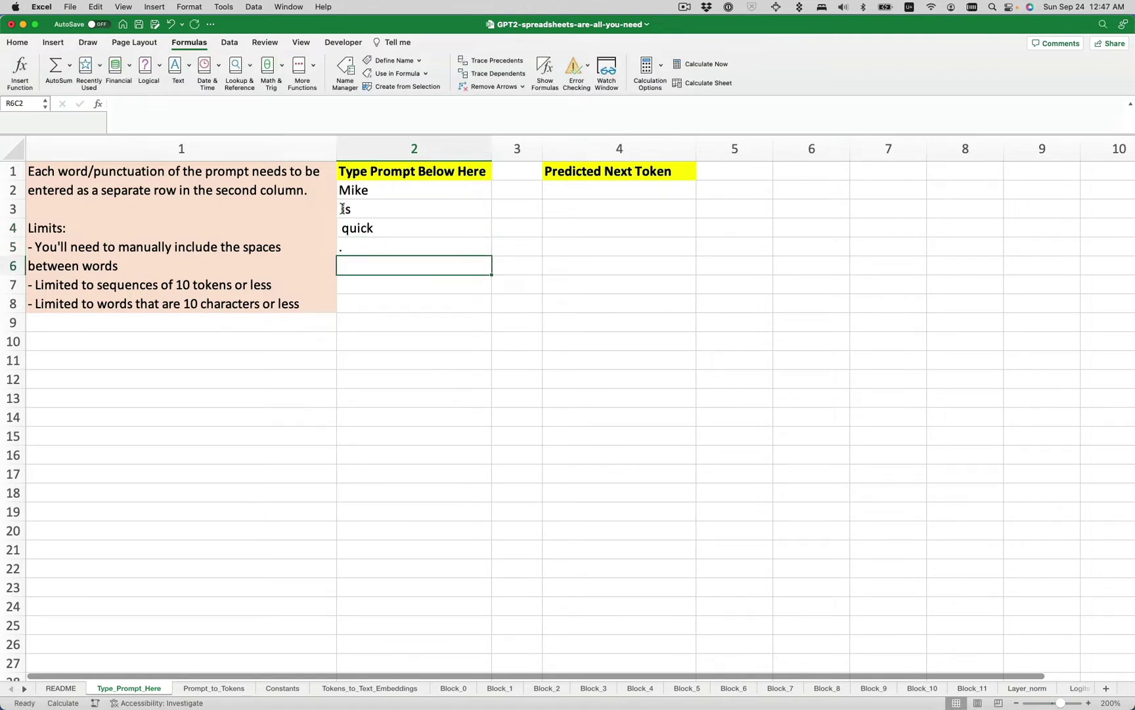
{"action": "type", "text": "He"}
{"action": "key", "text": "Return"}
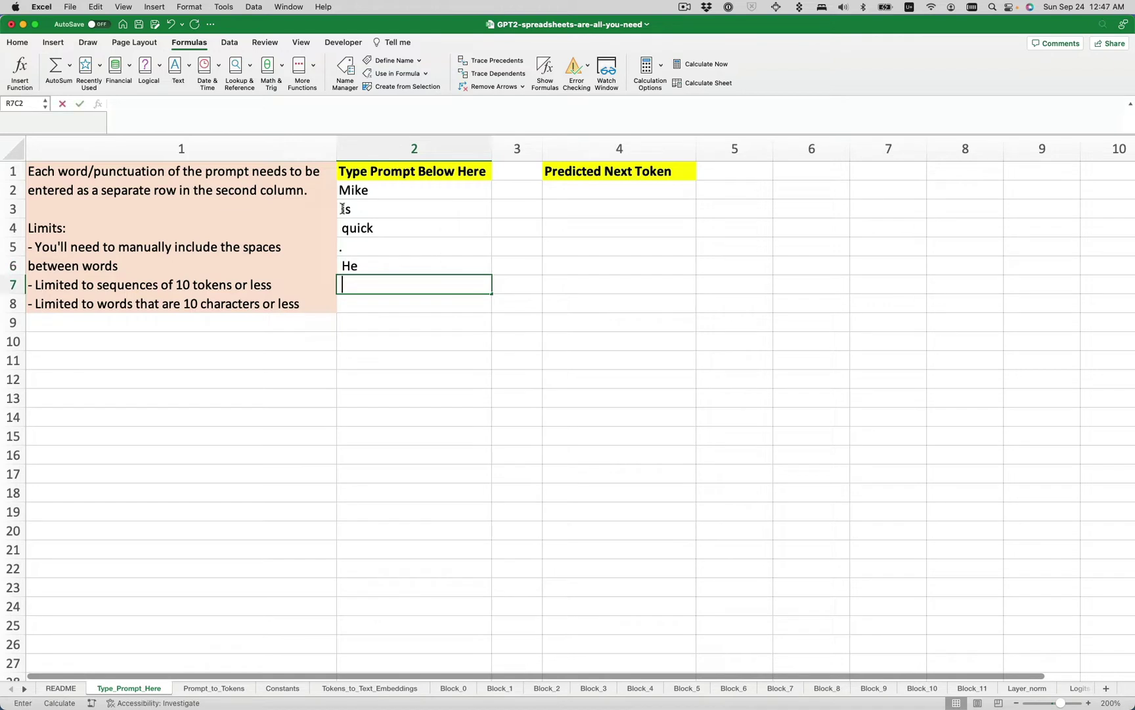
{"action": "type", "text": "moves"}
{"action": "key", "text": "Return"}
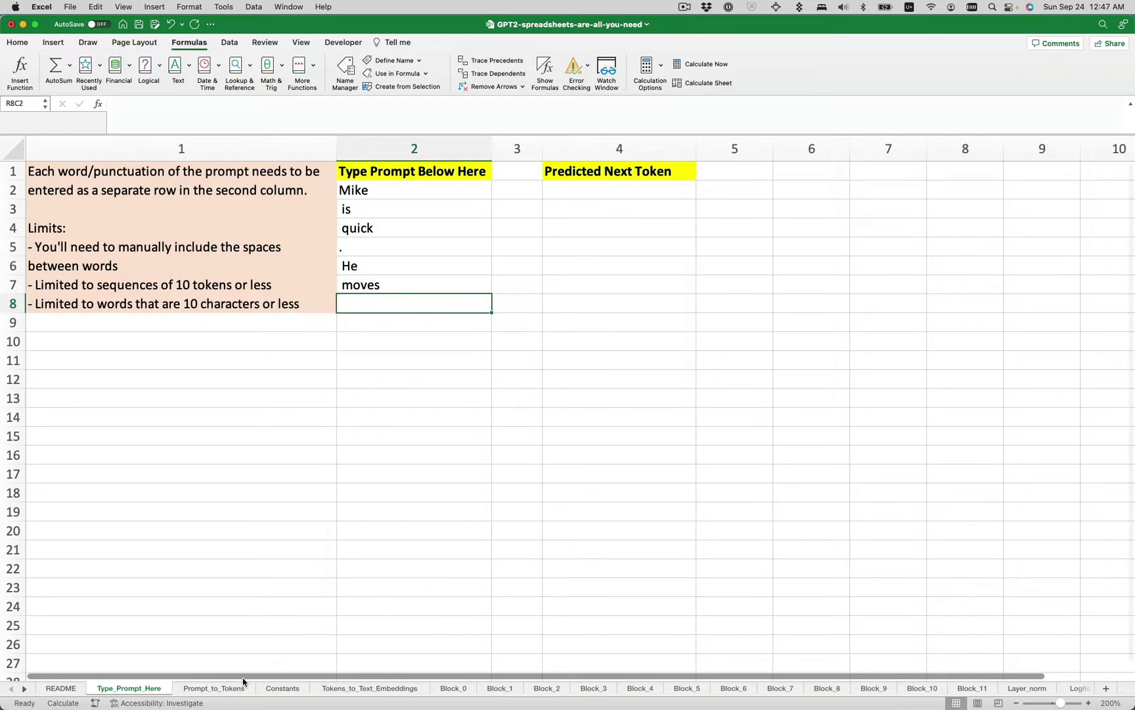
Recalculate Prompt_to_Tokens so the tokens map to ids 16073, 318, 2068, 13, 679, 6100
{"action": "left_click", "coordinate": [204, 689]}
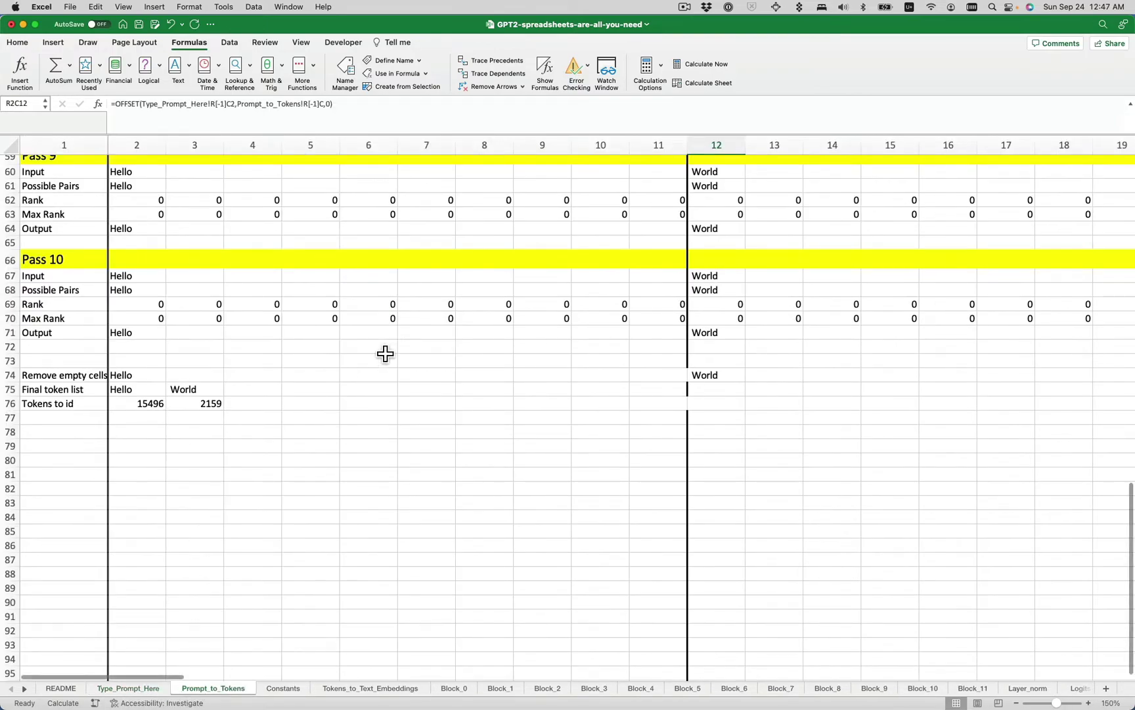
{"action": "scroll", "coordinate": [424, 347], "scroll_direction": "up", "scroll_amount": 20}
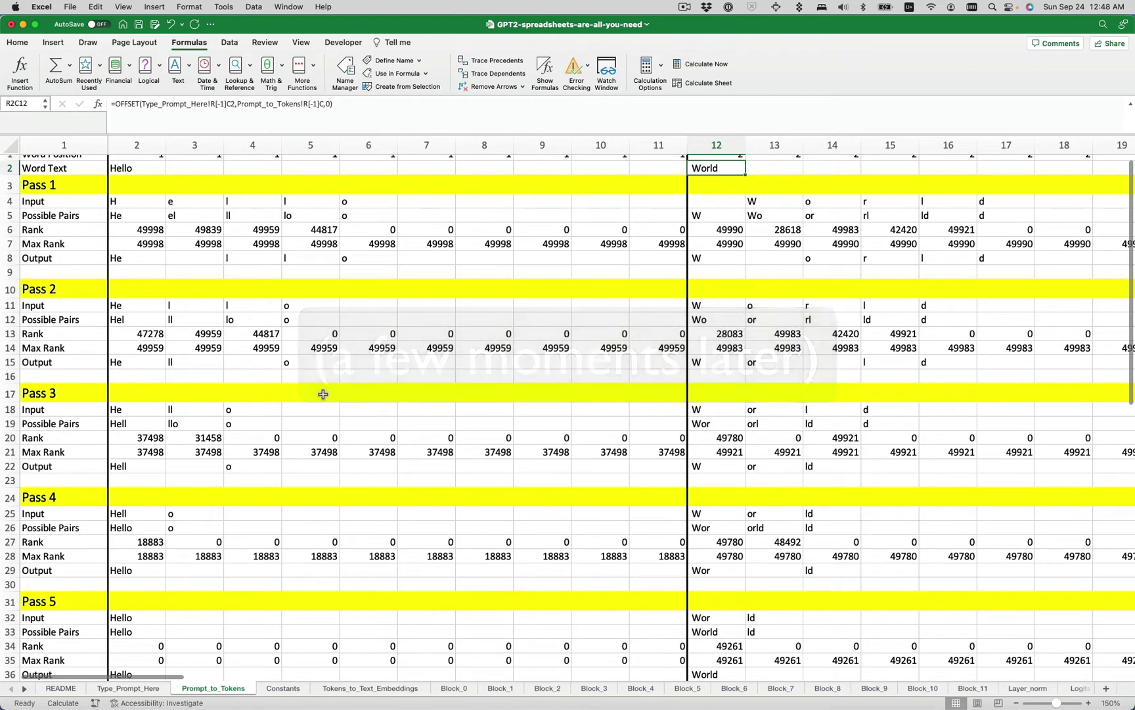
{"action": "scroll", "coordinate": [333, 404], "scroll_direction": "down", "scroll_amount": 18}
{"action": "scroll", "coordinate": [333, 406], "scroll_direction": "down", "scroll_amount": 4}
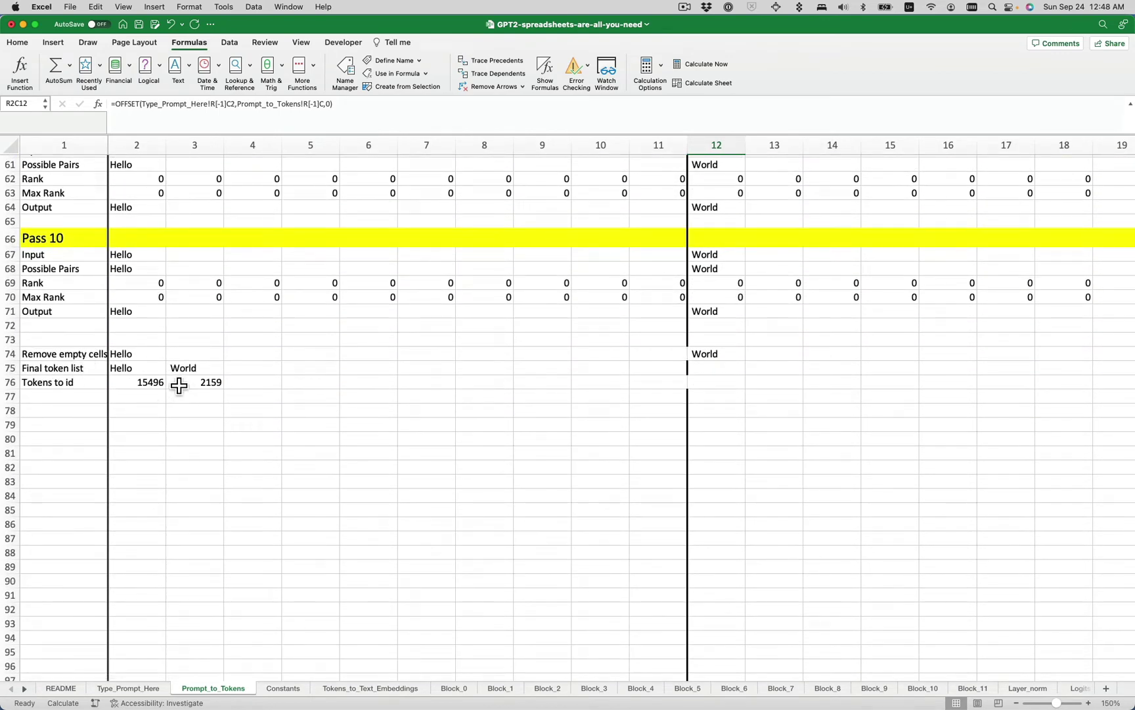
{"action": "left_click", "coordinate": [700, 86]}
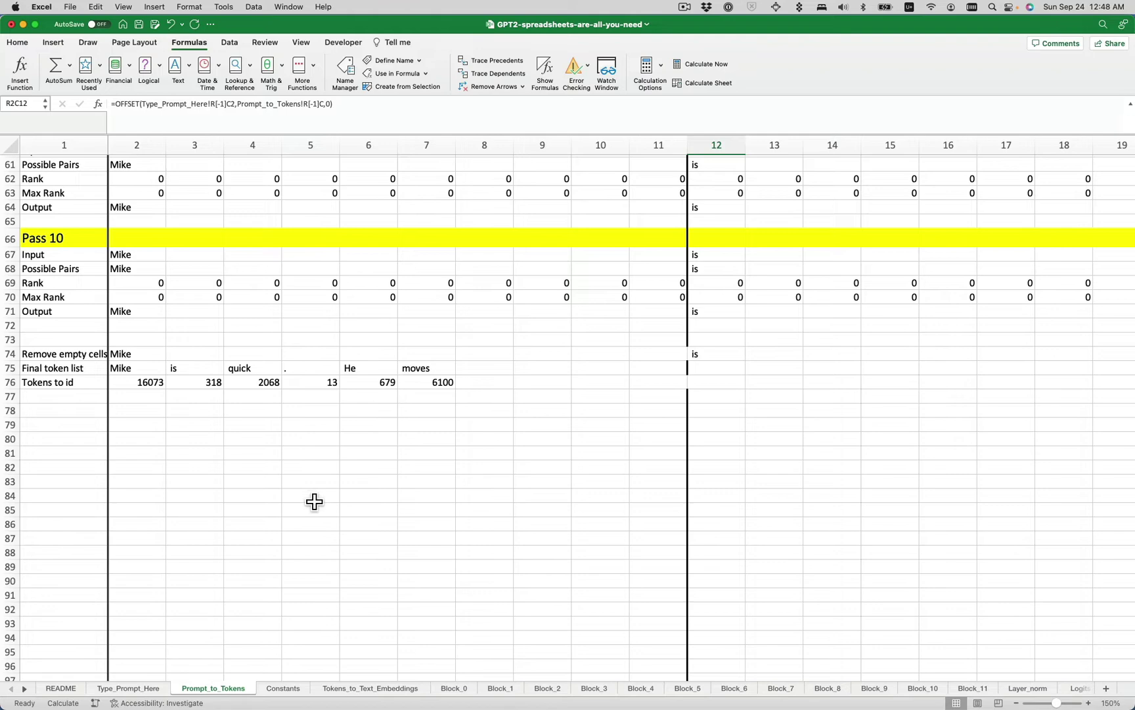
Recalculate the Constants sheet so word and token lengths become 6, then view Tokens_to_Text_Embeddings
{"action": "left_click", "coordinate": [281, 689]}
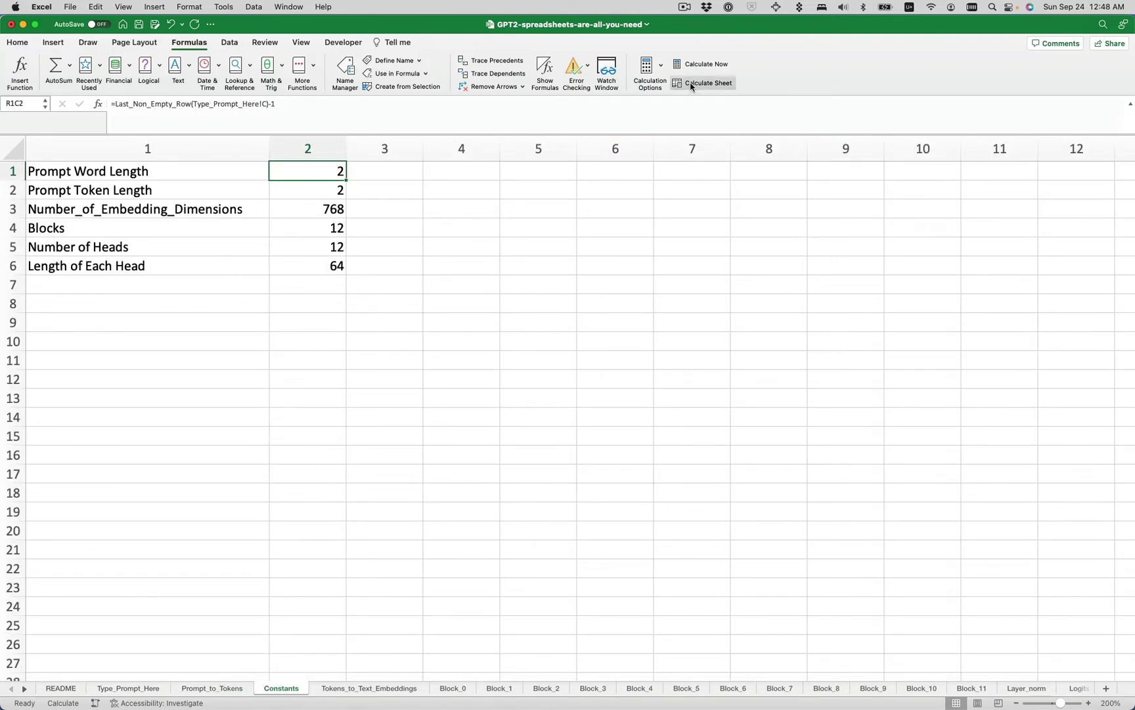
{"action": "left_click", "coordinate": [691, 86]}
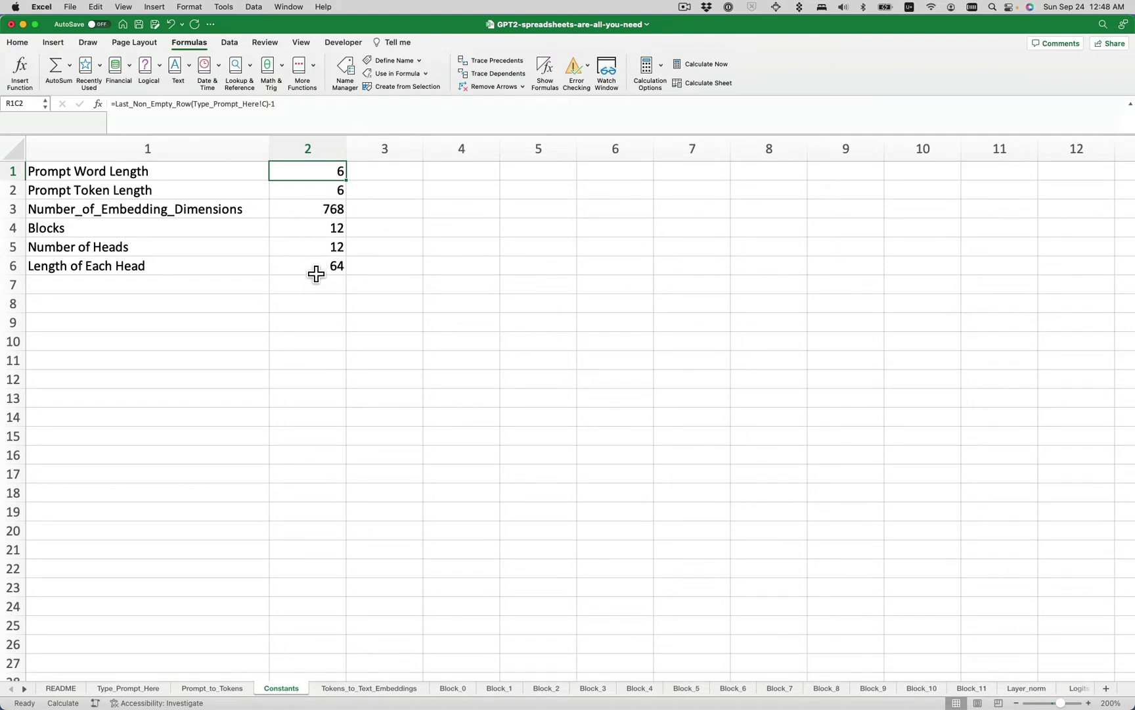
{"action": "left_click", "coordinate": [375, 688]}
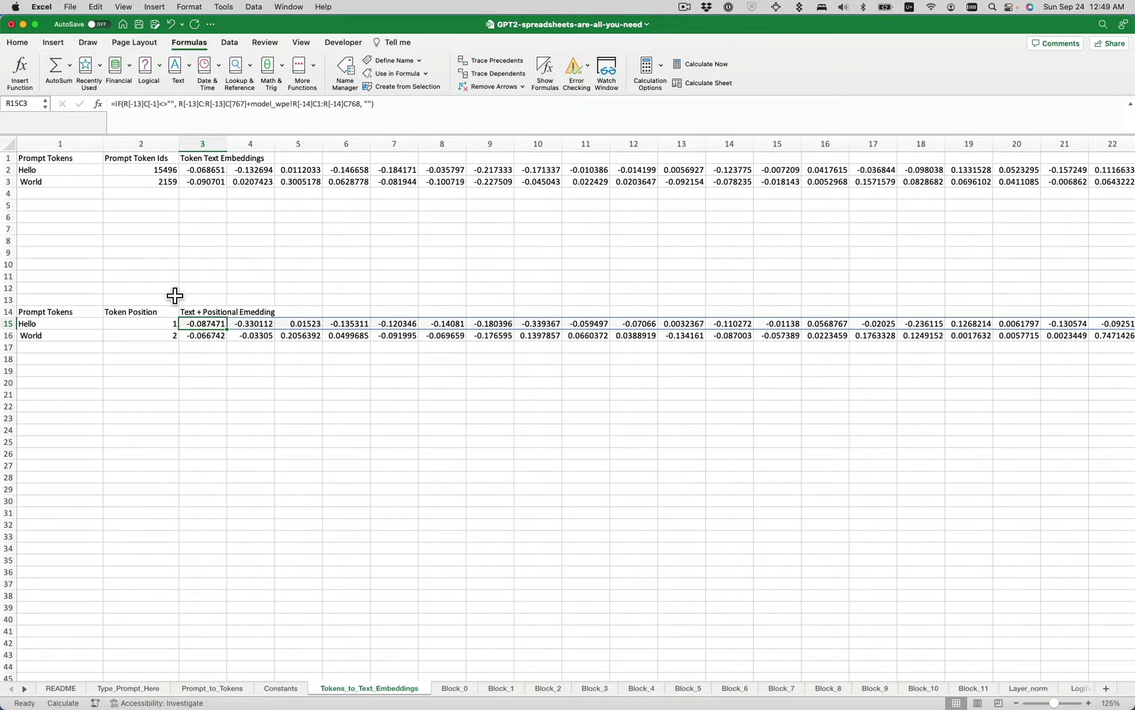
Recalculate Tokens_to_Text_Embeddings for the six prompt tokens, then move to Block_0
{"action": "left_click", "coordinate": [692, 84]}
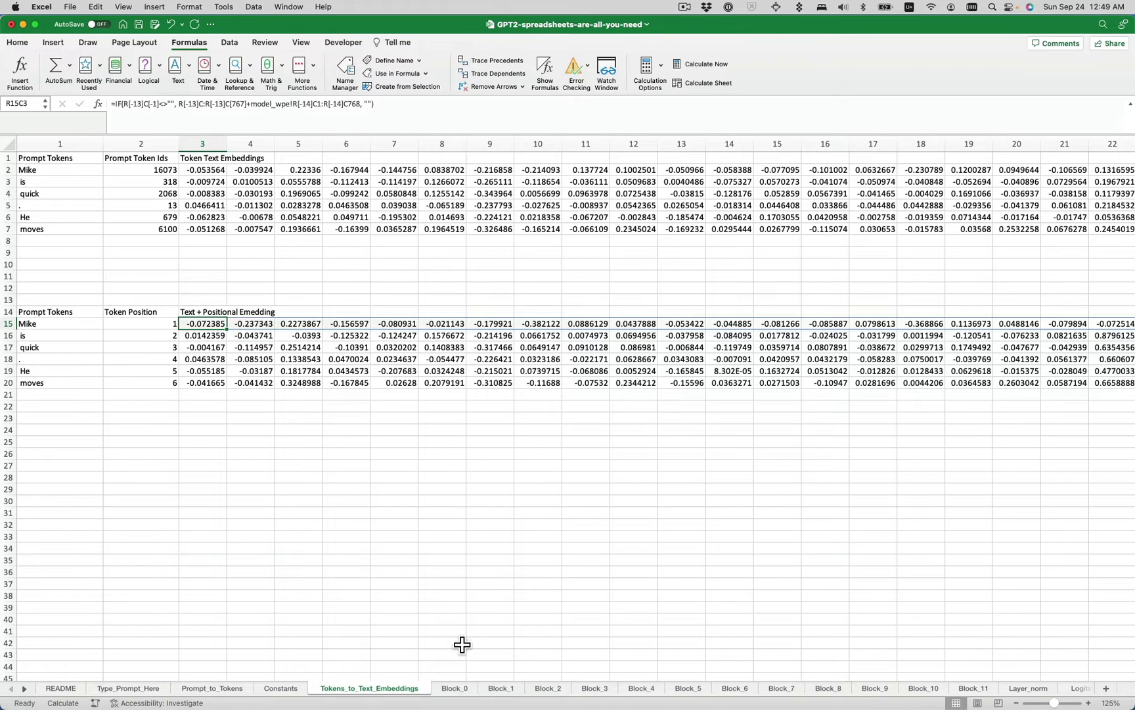
{"action": "left_click", "coordinate": [453, 688]}
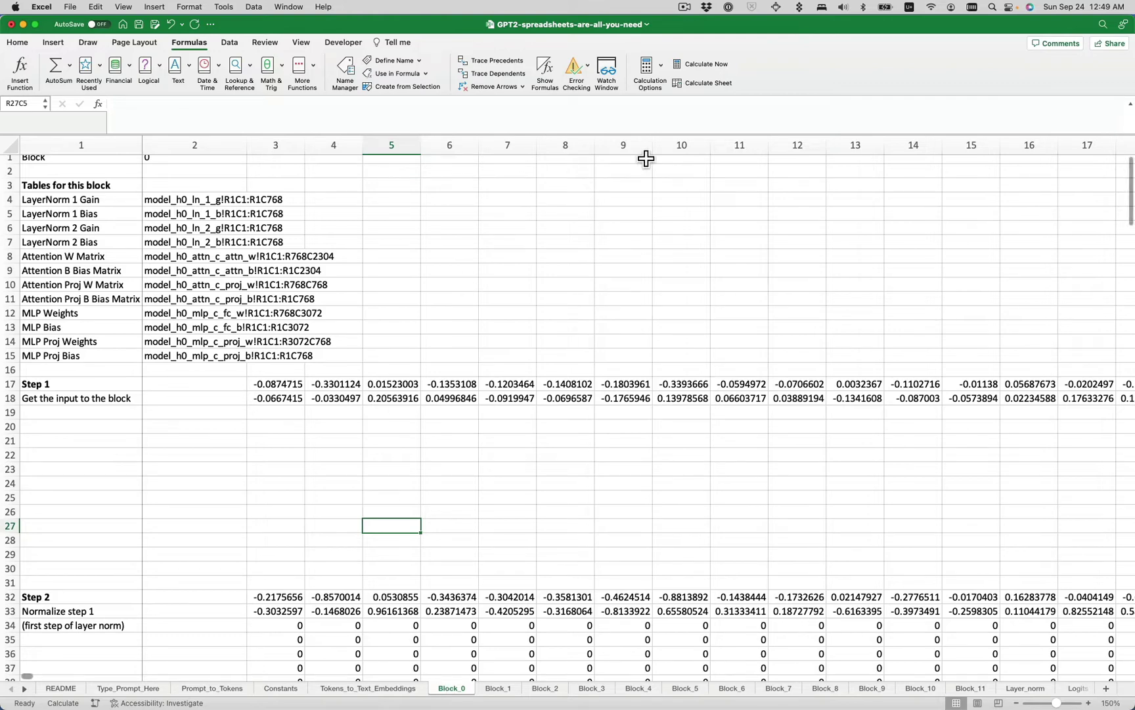
Recalculate Block_0 and compare its six input rows against the text-plus-position embeddings
{"action": "left_click", "coordinate": [698, 86]}
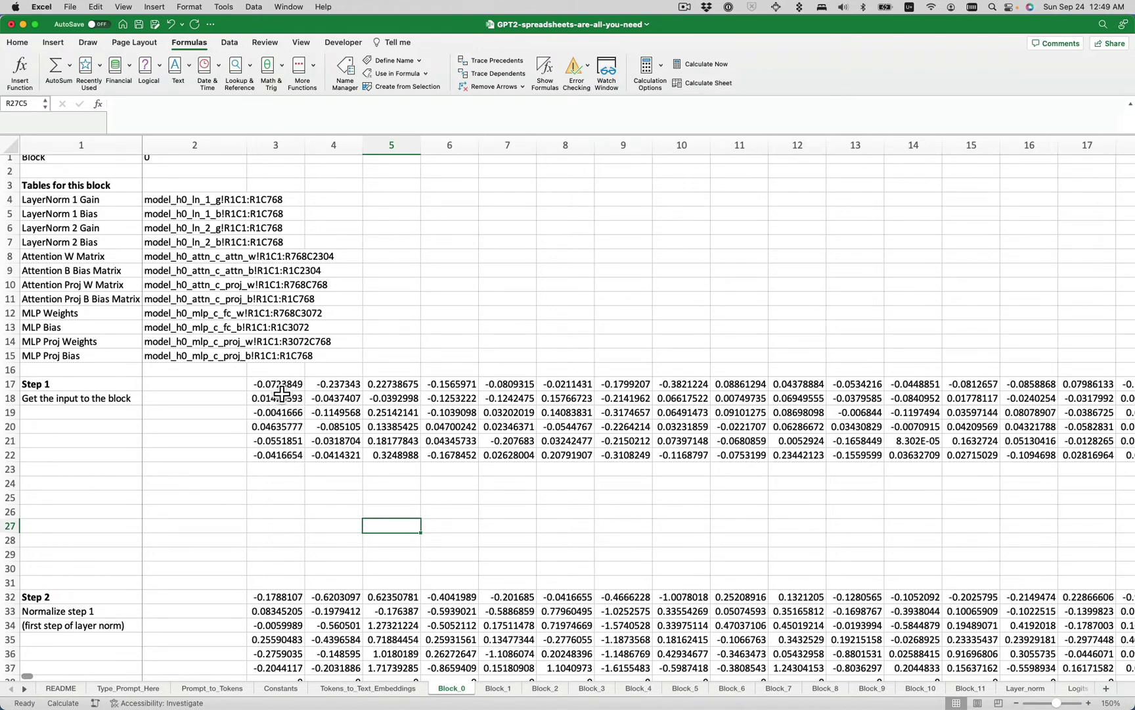
{"action": "left_click", "coordinate": [391, 688]}
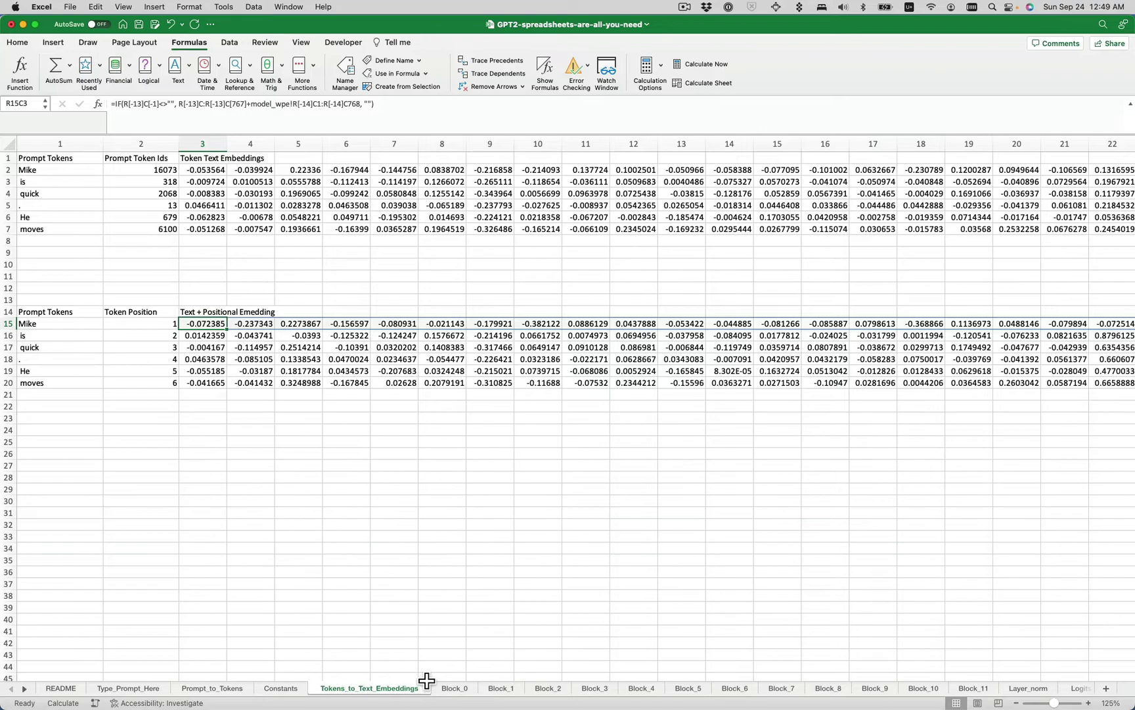
{"action": "left_click", "coordinate": [454, 689]}
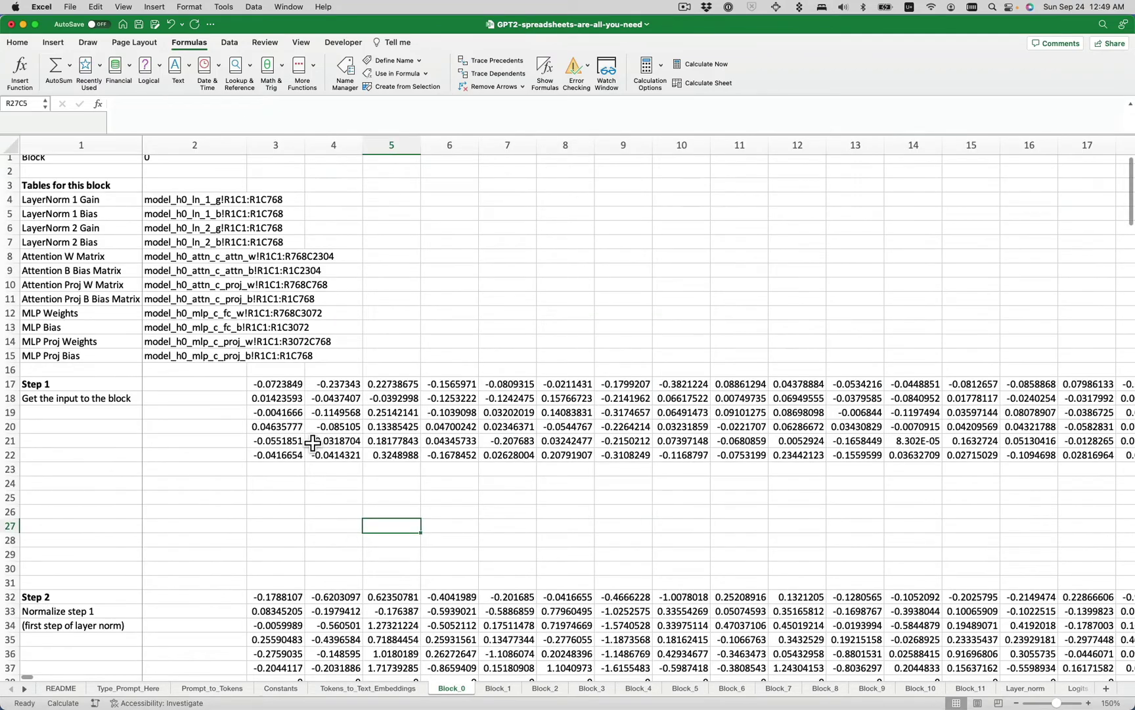
{"action": "scroll", "coordinate": [273, 401], "scroll_direction": "down", "scroll_amount": 15}
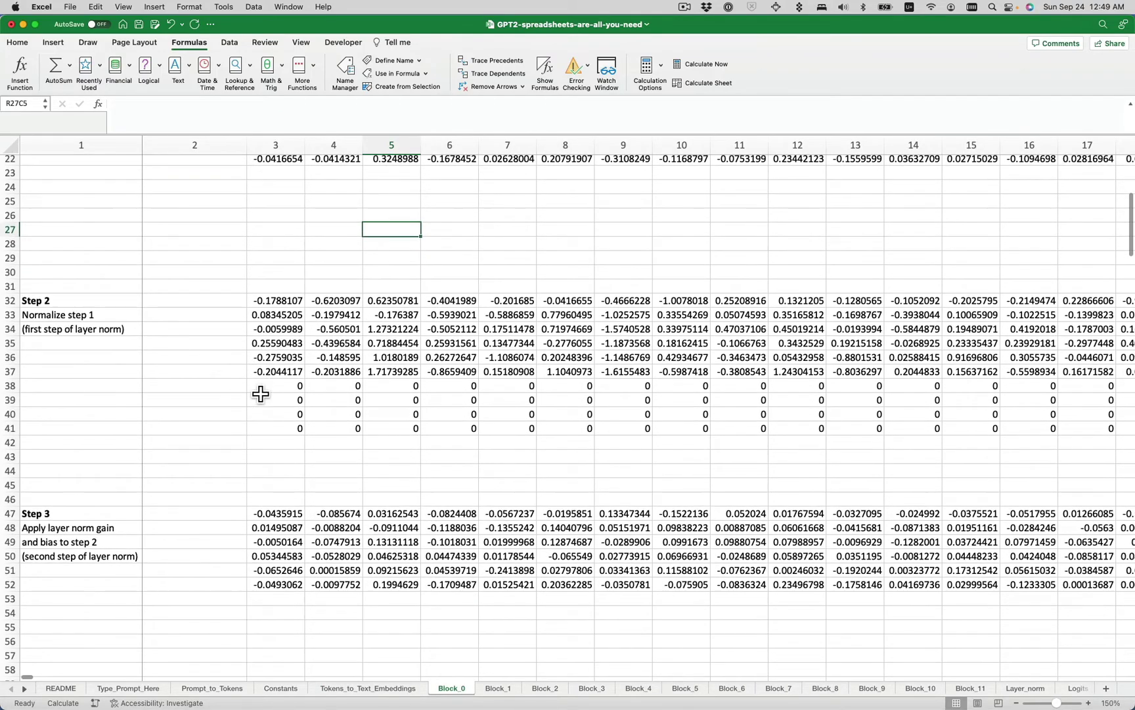
{"action": "scroll", "coordinate": [261, 393], "scroll_direction": "down", "scroll_amount": 13}
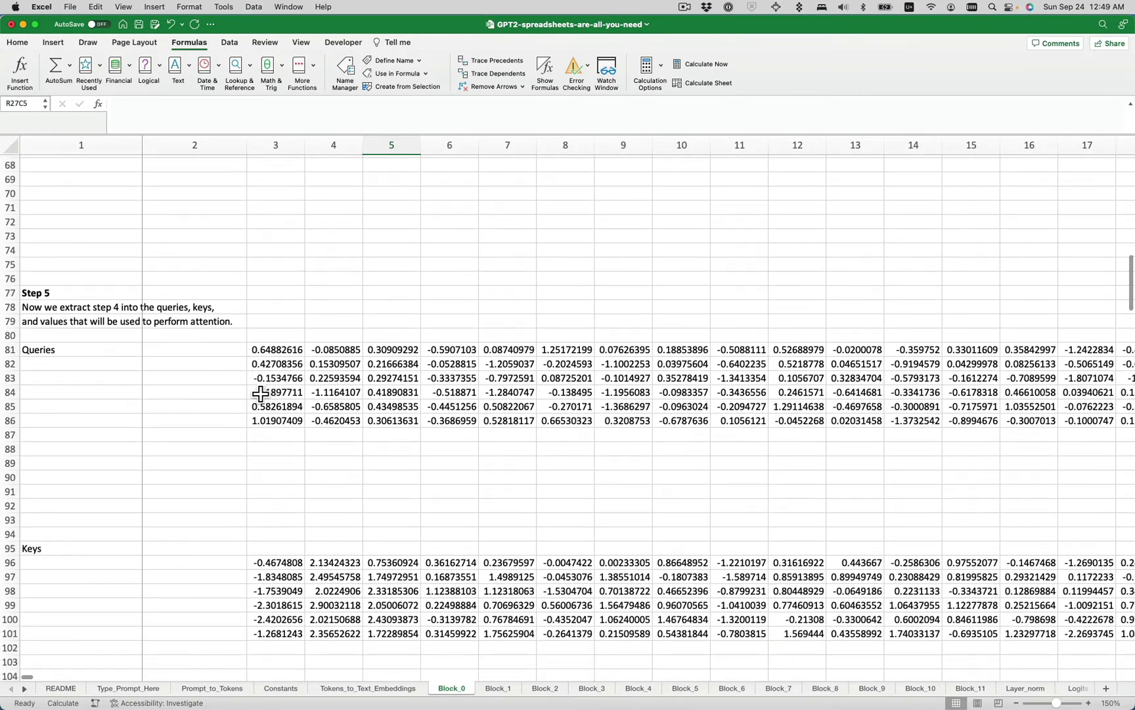
{"action": "scroll", "coordinate": [261, 393], "scroll_direction": "up", "scroll_amount": 7}
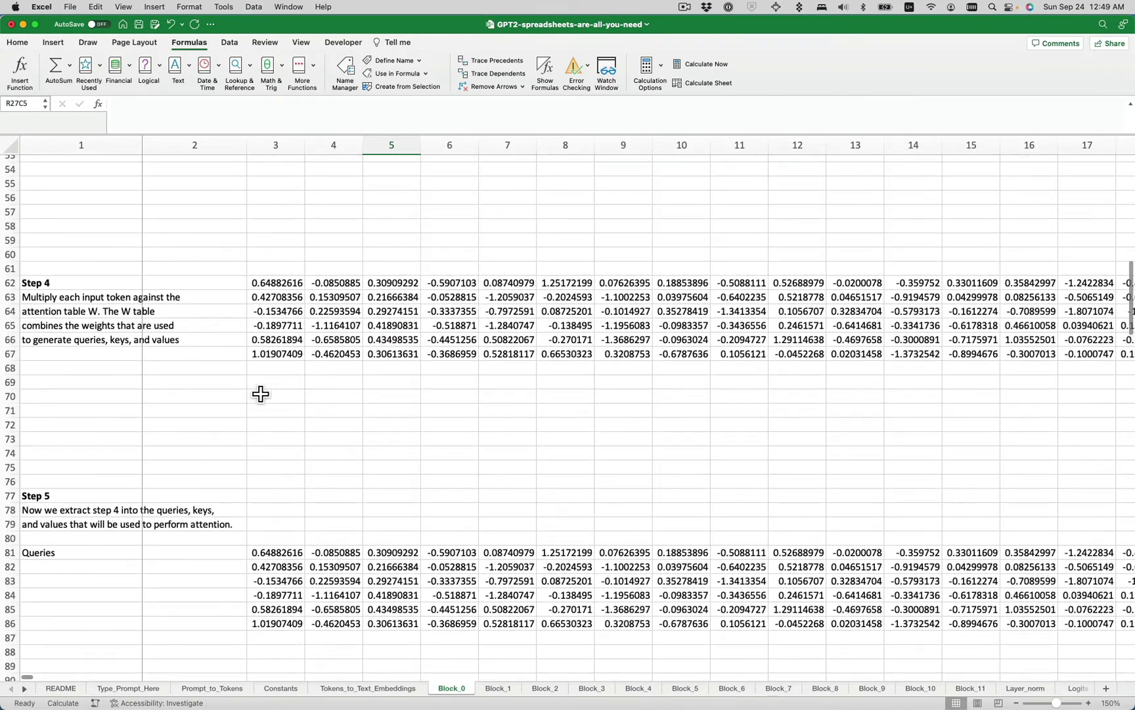
{"action": "scroll", "coordinate": [260, 393], "scroll_direction": "down", "scroll_amount": 7}
{"action": "scroll", "coordinate": [236, 358], "scroll_direction": "down", "scroll_amount": 12}
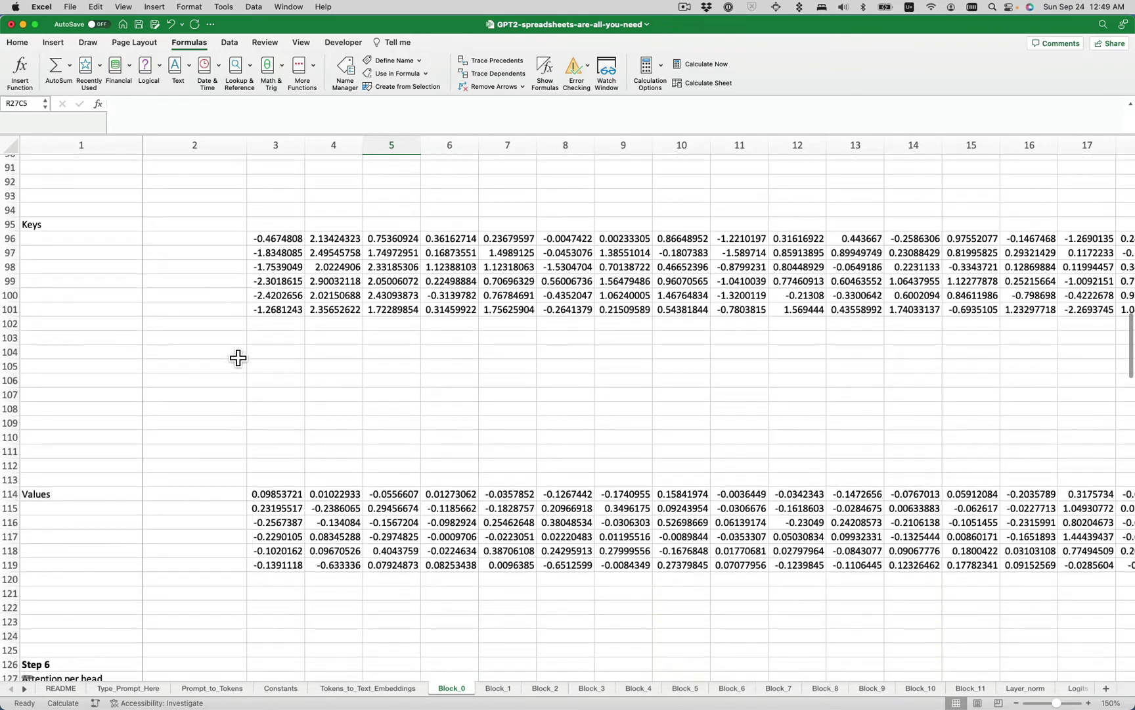
{"action": "scroll", "coordinate": [236, 360], "scroll_direction": "down", "scroll_amount": 5}
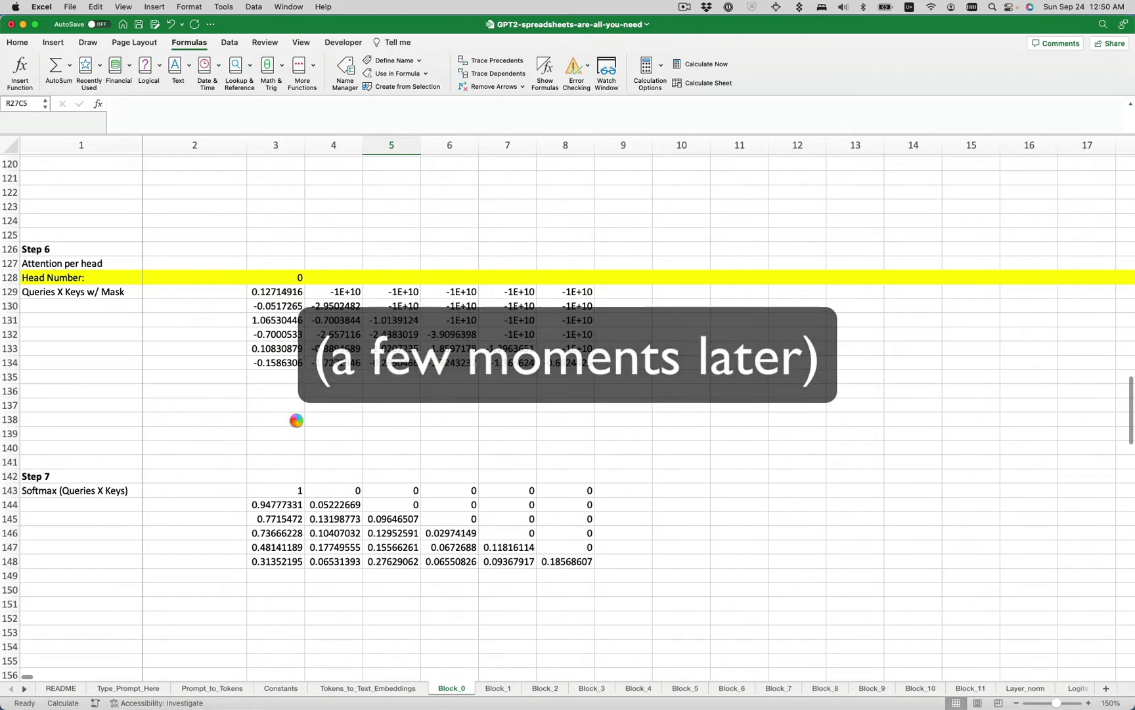
{"action": "scroll", "coordinate": [297, 420], "scroll_direction": "down", "scroll_amount": 3}
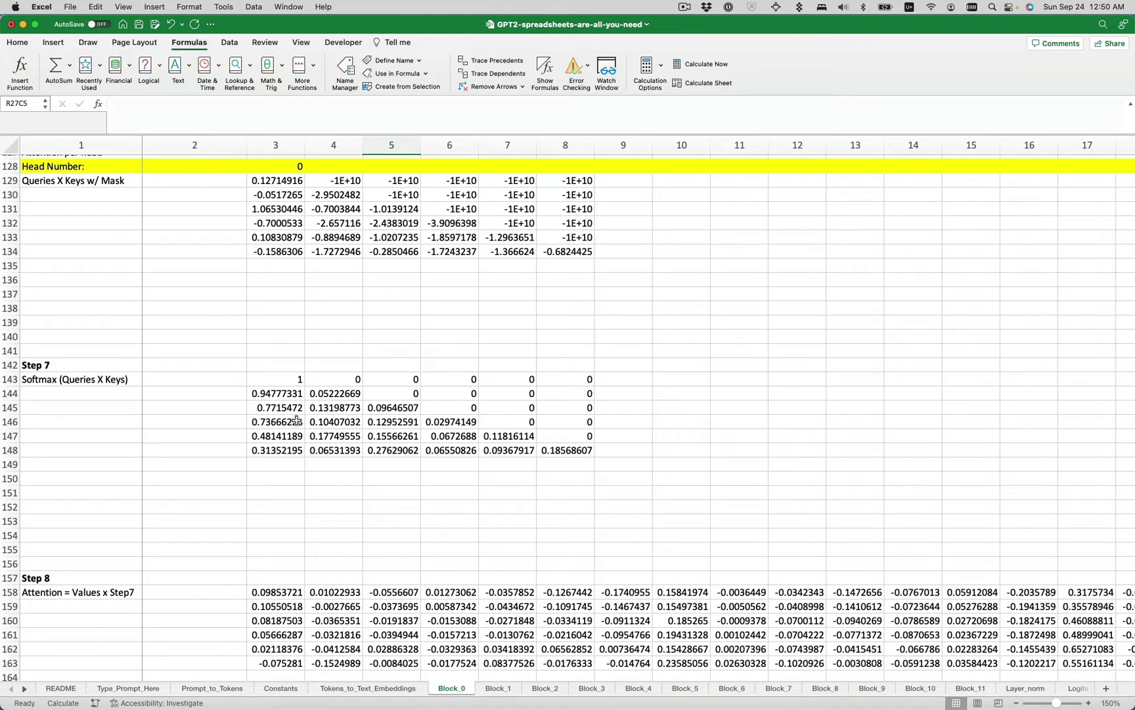
{"action": "scroll", "coordinate": [306, 424], "scroll_direction": "up", "scroll_amount": 3}
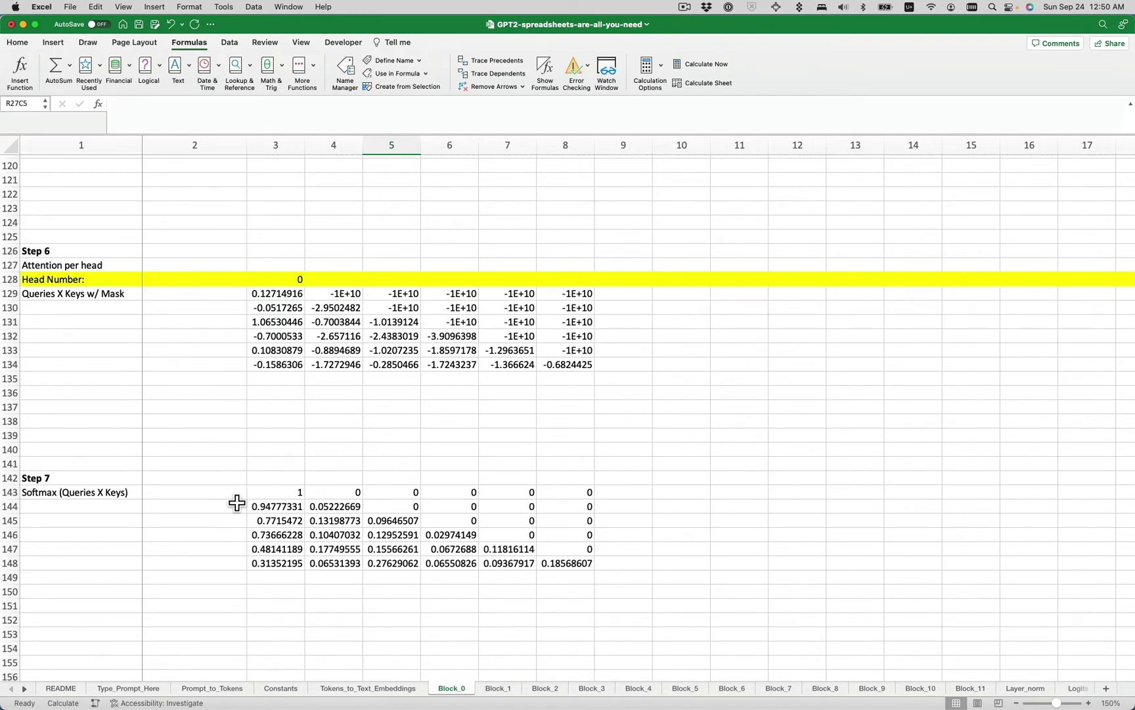
{"action": "scroll", "coordinate": [358, 411], "scroll_direction": "right", "scroll_amount": 10}
{"action": "scroll", "coordinate": [358, 411], "scroll_direction": "up", "scroll_amount": 1}
{"action": "scroll", "coordinate": [358, 413], "scroll_direction": "right", "scroll_amount": 20}
{"action": "scroll", "coordinate": [358, 413], "scroll_direction": "up", "scroll_amount": 1}
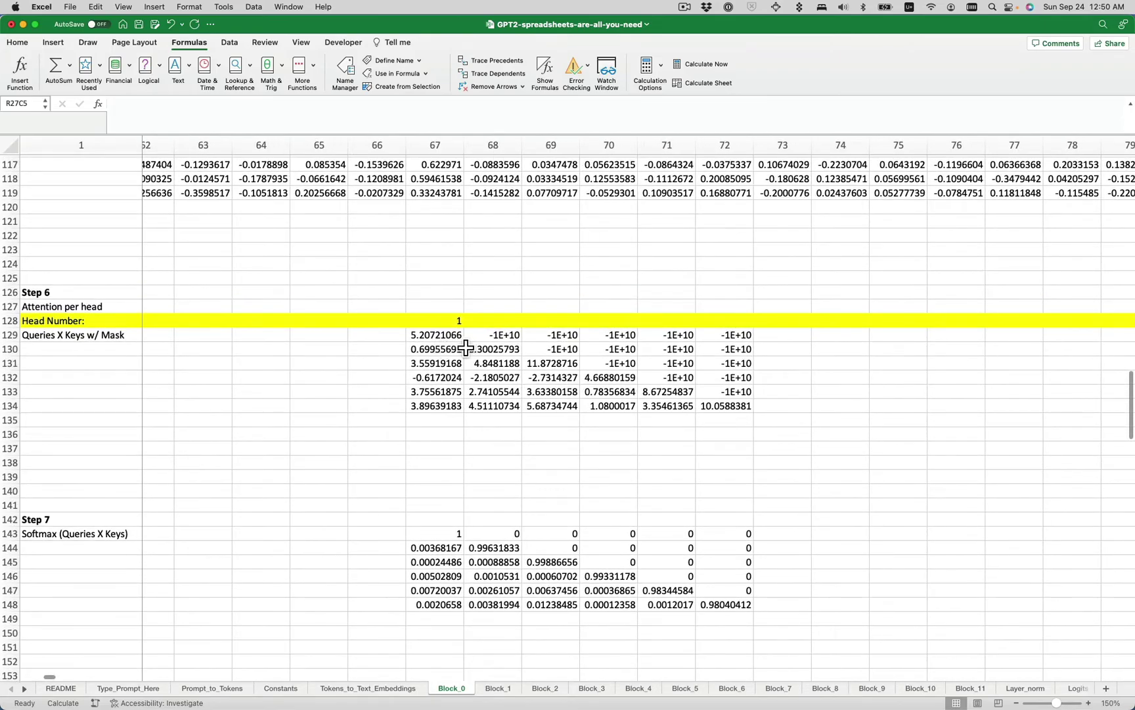
{"action": "scroll", "coordinate": [469, 347], "scroll_direction": "right", "scroll_amount": 20}
{"action": "scroll", "coordinate": [469, 347], "scroll_direction": "up", "scroll_amount": 1}
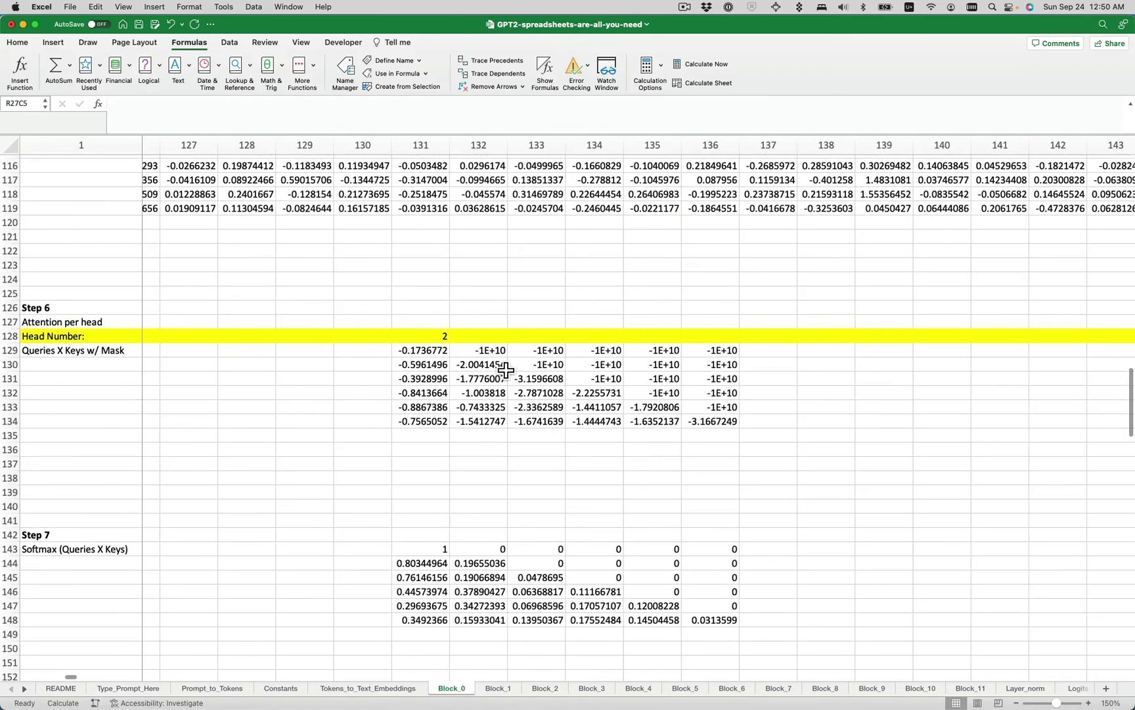
{"action": "scroll", "coordinate": [469, 367], "scroll_direction": "left", "scroll_amount": 20}
{"action": "scroll", "coordinate": [469, 368], "scroll_direction": "up", "scroll_amount": 1}
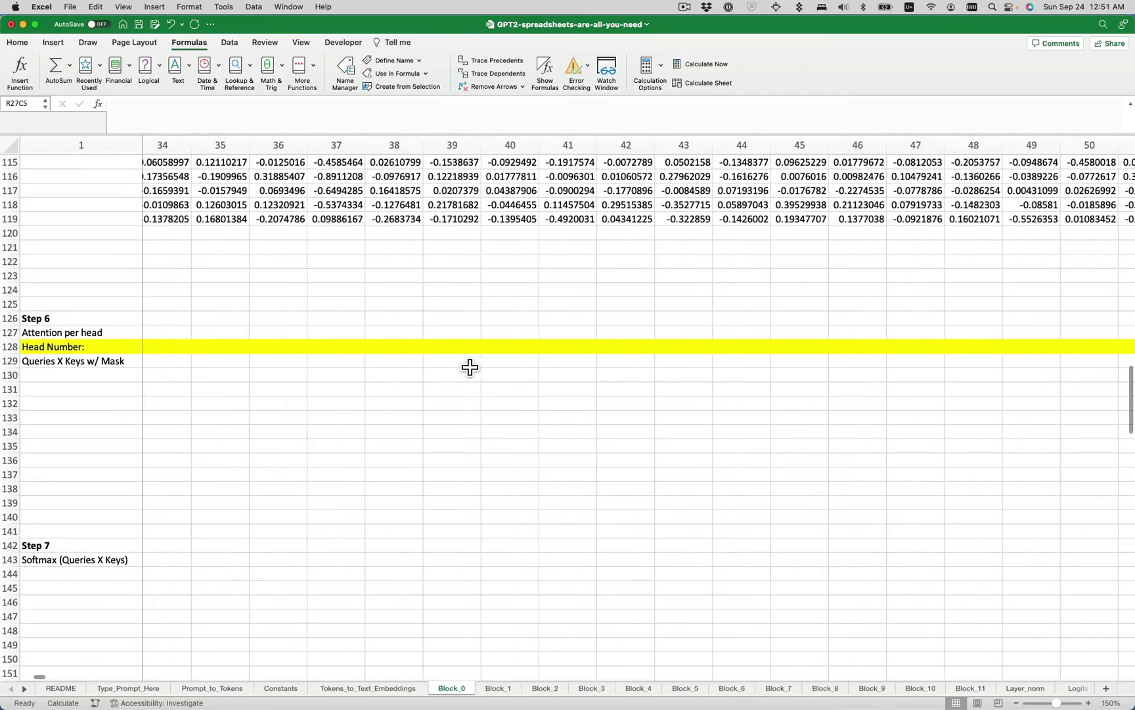
{"action": "scroll", "coordinate": [469, 368], "scroll_direction": "left", "scroll_amount": 20}
{"action": "scroll", "coordinate": [395, 372], "scroll_direction": "down", "scroll_amount": 20}
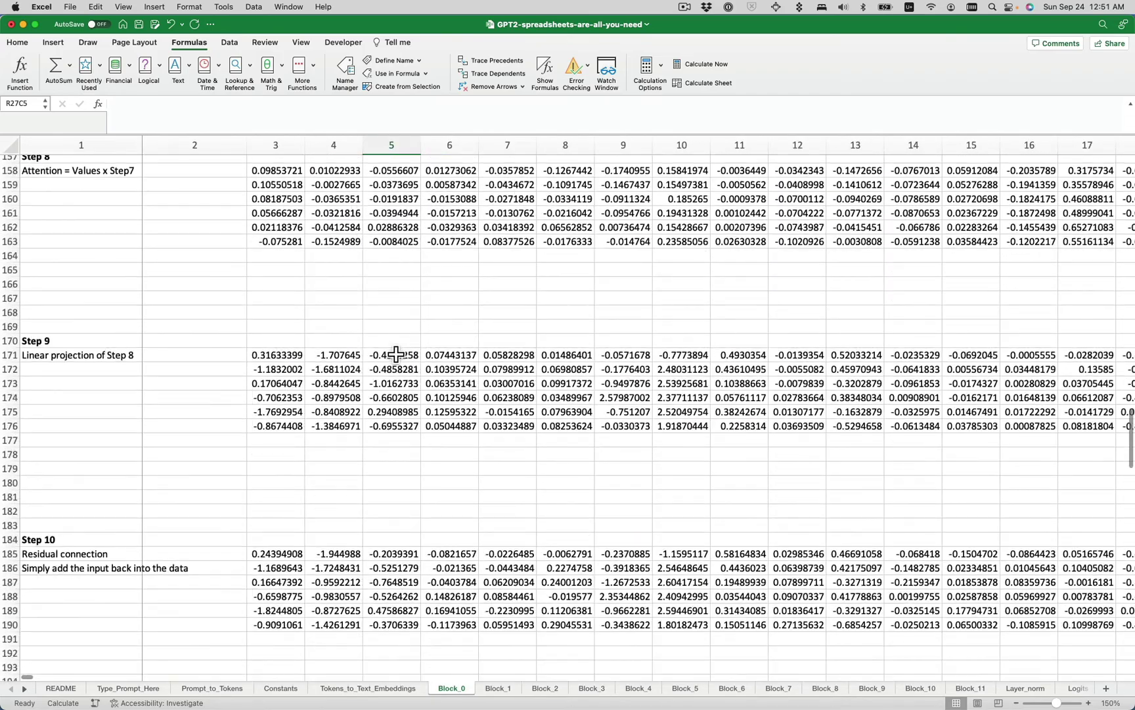
{"action": "scroll", "coordinate": [396, 354], "scroll_direction": "up", "scroll_amount": 9}
{"action": "scroll", "coordinate": [331, 447], "scroll_direction": "down", "scroll_amount": 20}
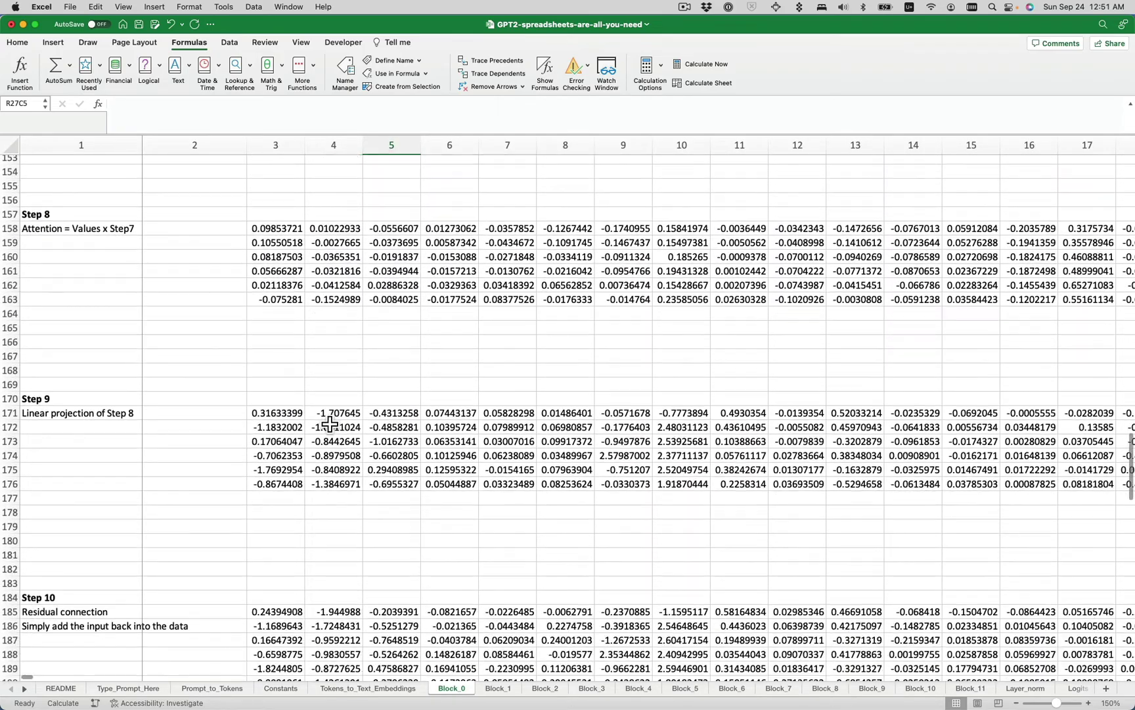
{"action": "scroll", "coordinate": [333, 396], "scroll_direction": "down", "scroll_amount": 20}
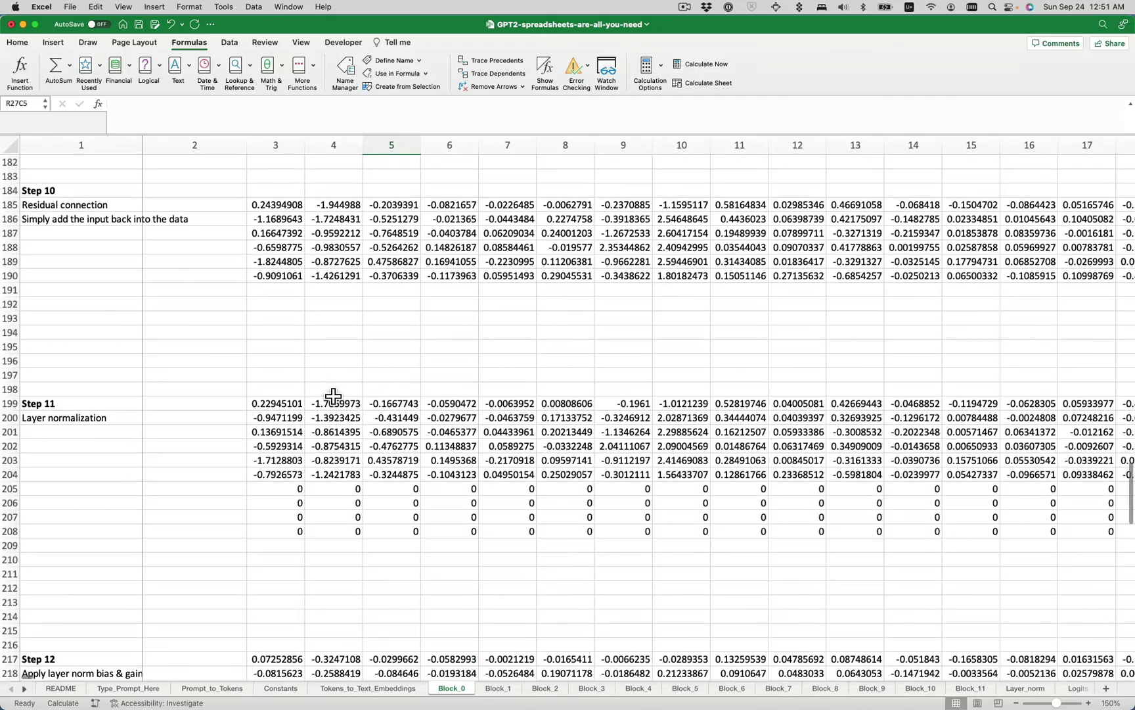
{"action": "scroll", "coordinate": [333, 396], "scroll_direction": "down", "scroll_amount": 20}
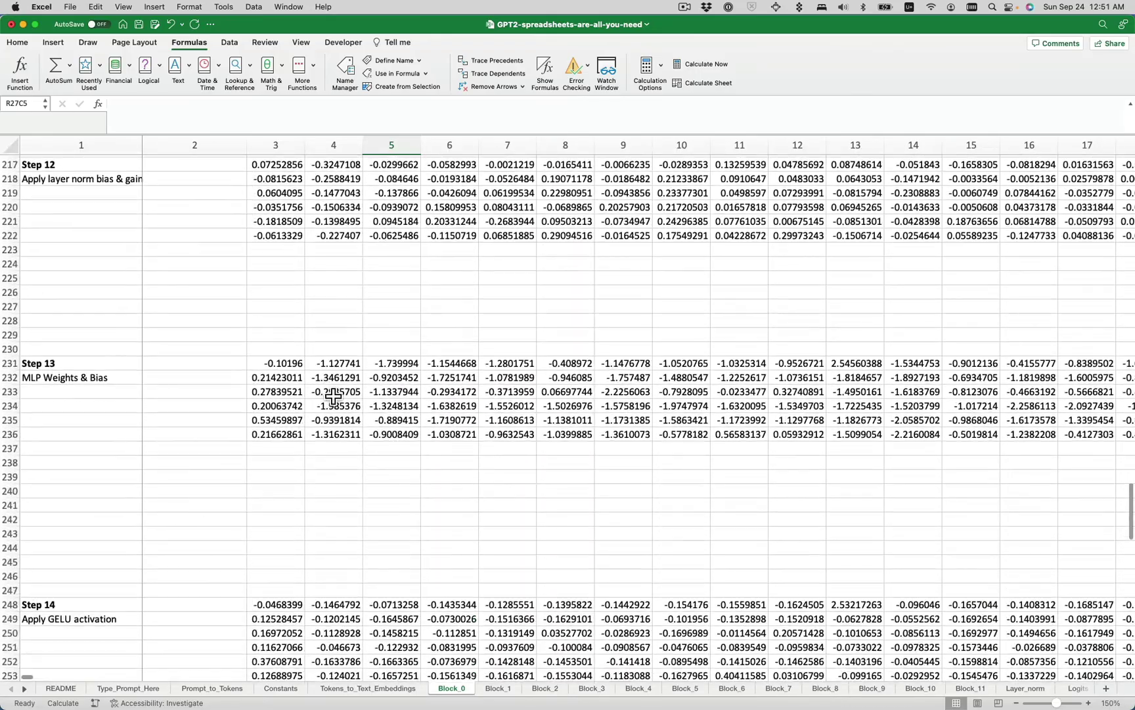
{"action": "scroll", "coordinate": [333, 396], "scroll_direction": "down", "scroll_amount": 20}
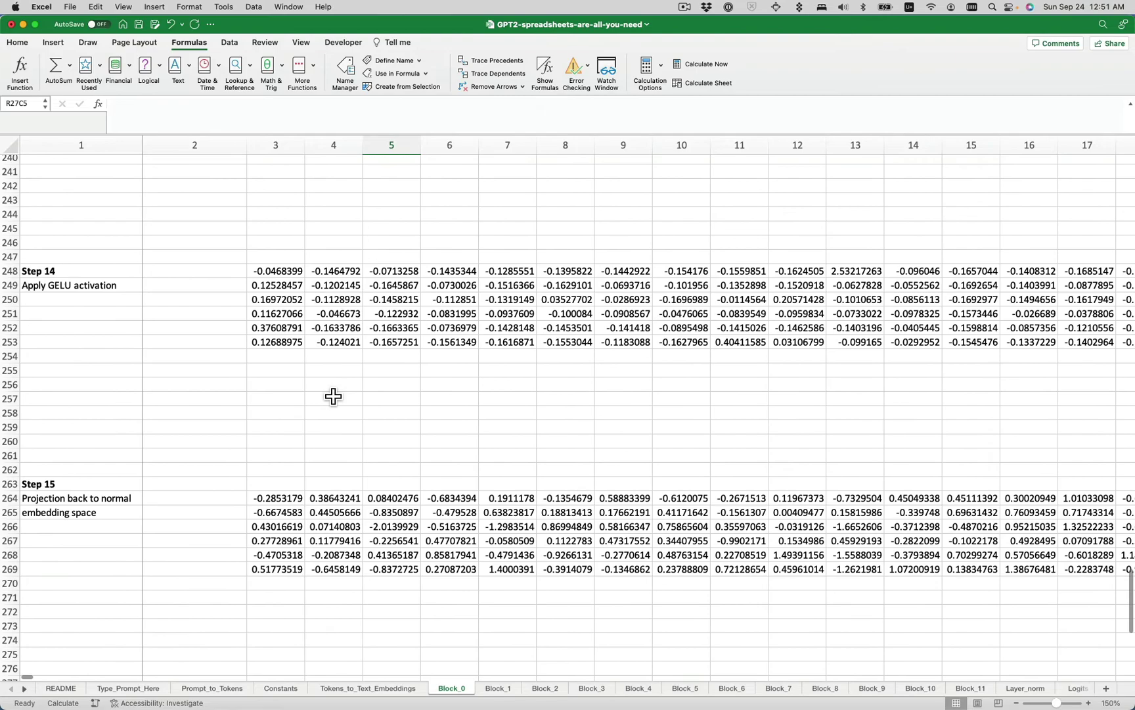
{"action": "scroll", "coordinate": [333, 396], "scroll_direction": "down", "scroll_amount": 8}
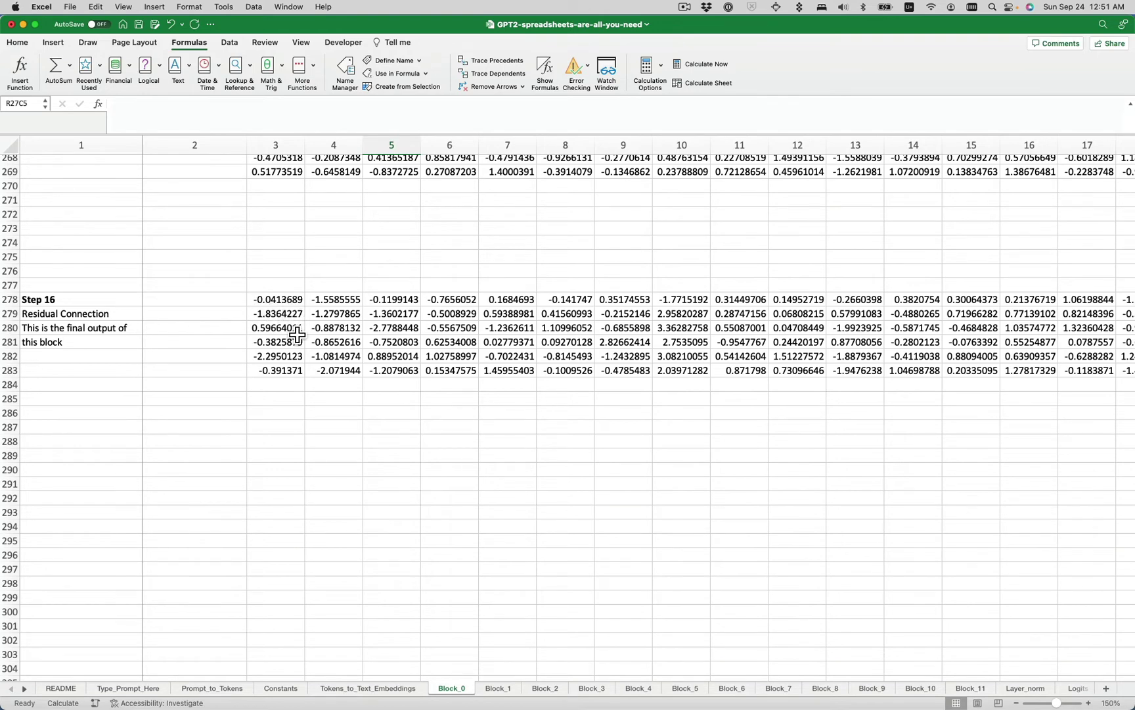
Recalculate the Block_1 sheet so its Step 1 input holds six rows from Block_0
{"action": "left_click", "coordinate": [497, 688]}
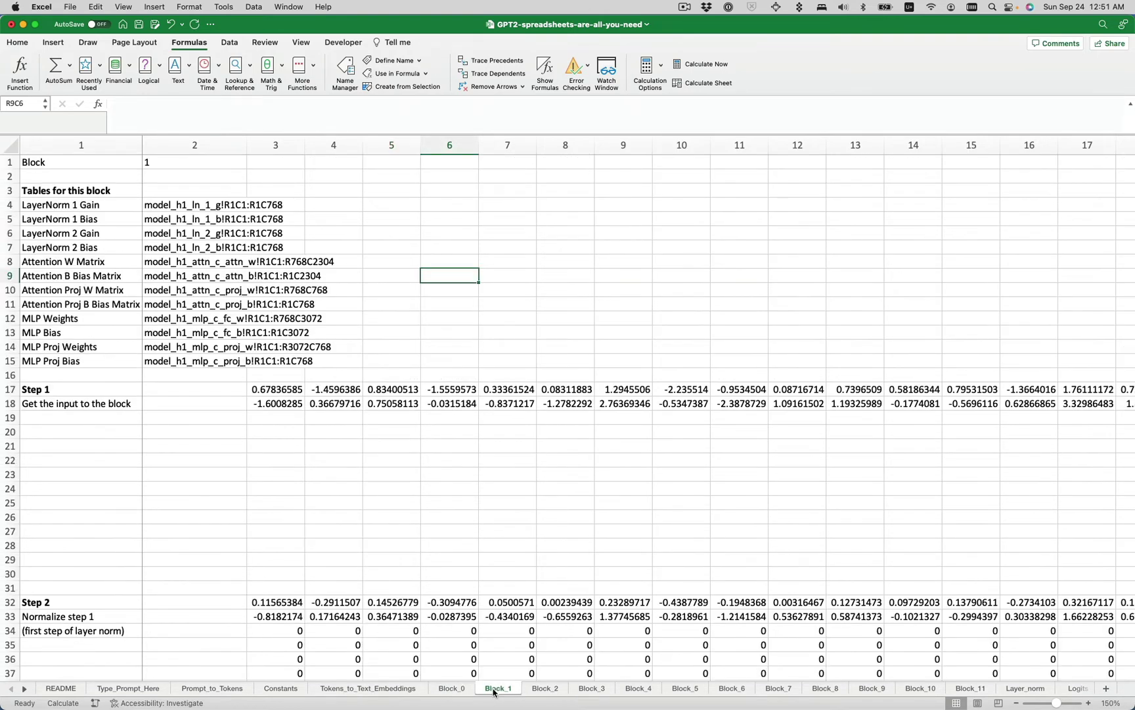
{"action": "left_click", "coordinate": [698, 86]}
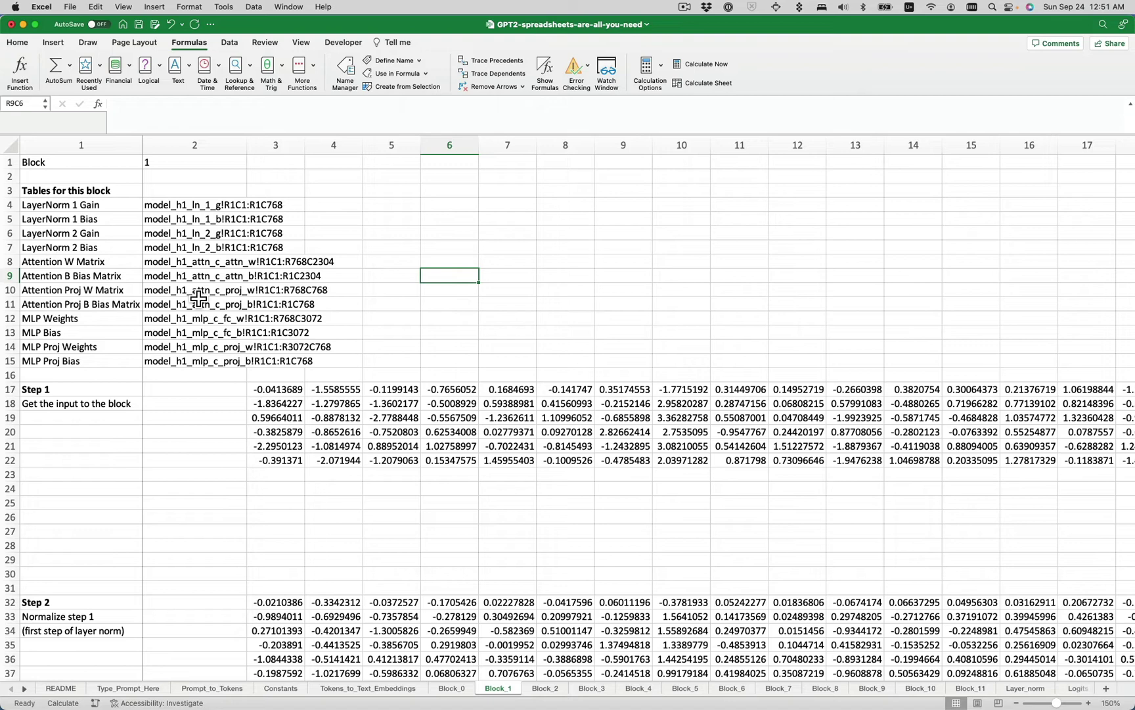
Recalculate the Block_2, Block_3, Block_4, Block_5 and Block_6 sheets in turn
{"action": "left_click", "coordinate": [533, 689]}
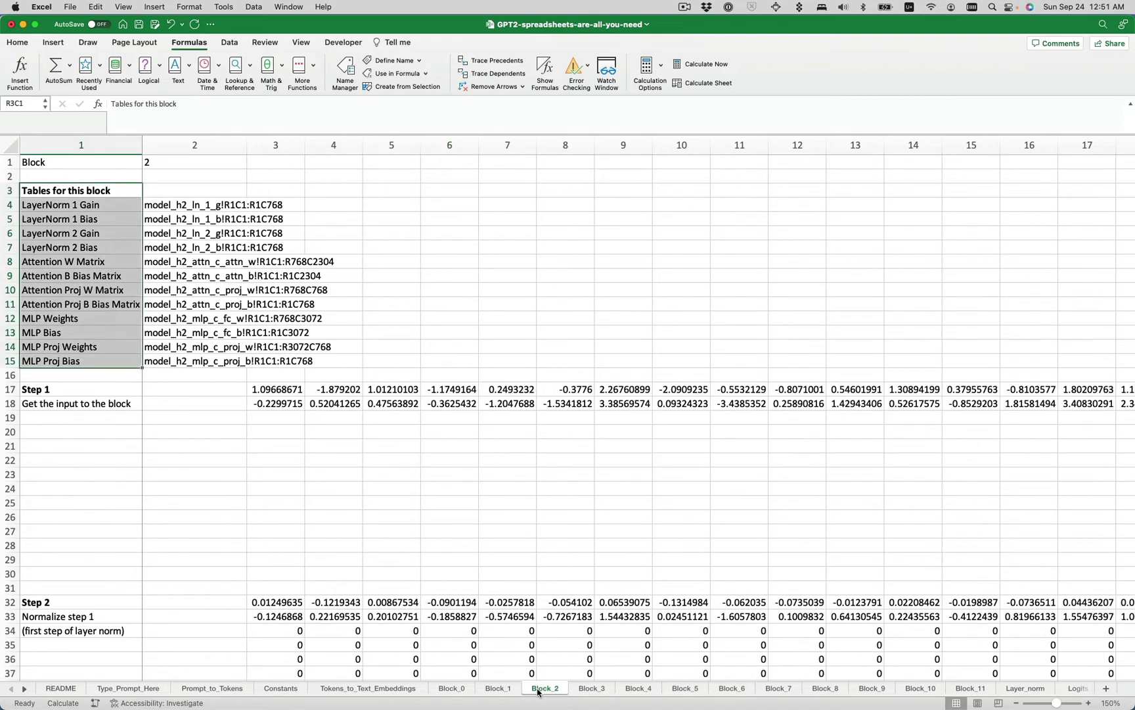
{"action": "left_click", "coordinate": [708, 83]}
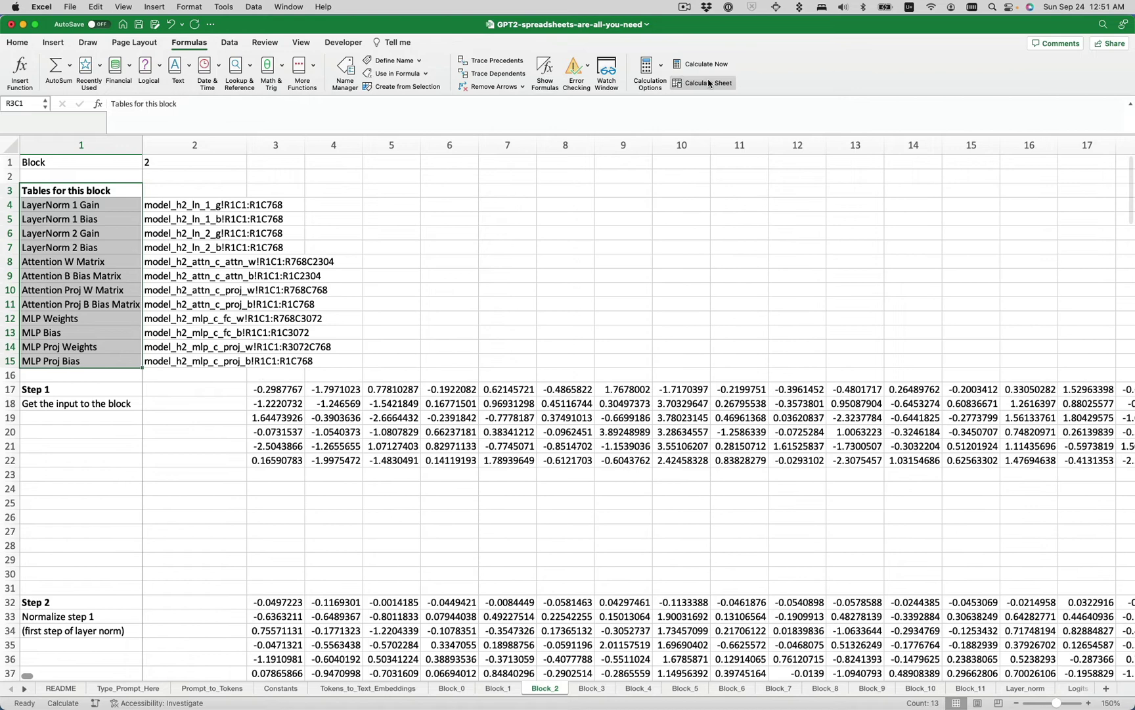
{"action": "left_click", "coordinate": [589, 688]}
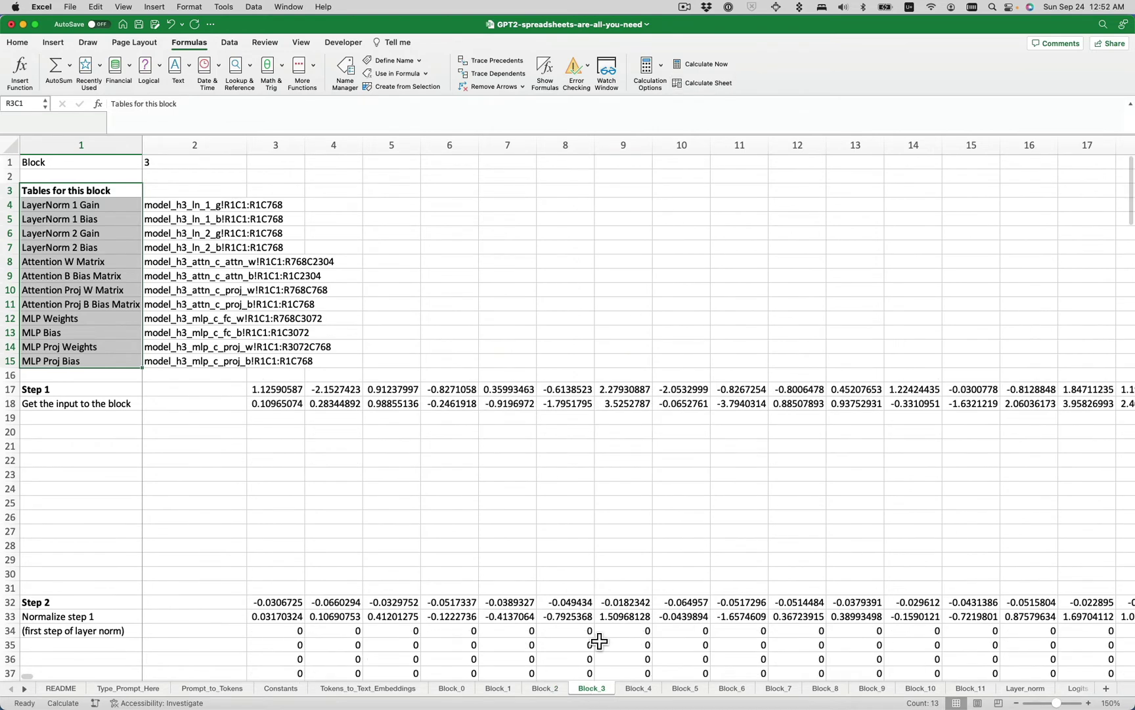
{"action": "left_click", "coordinate": [698, 84]}
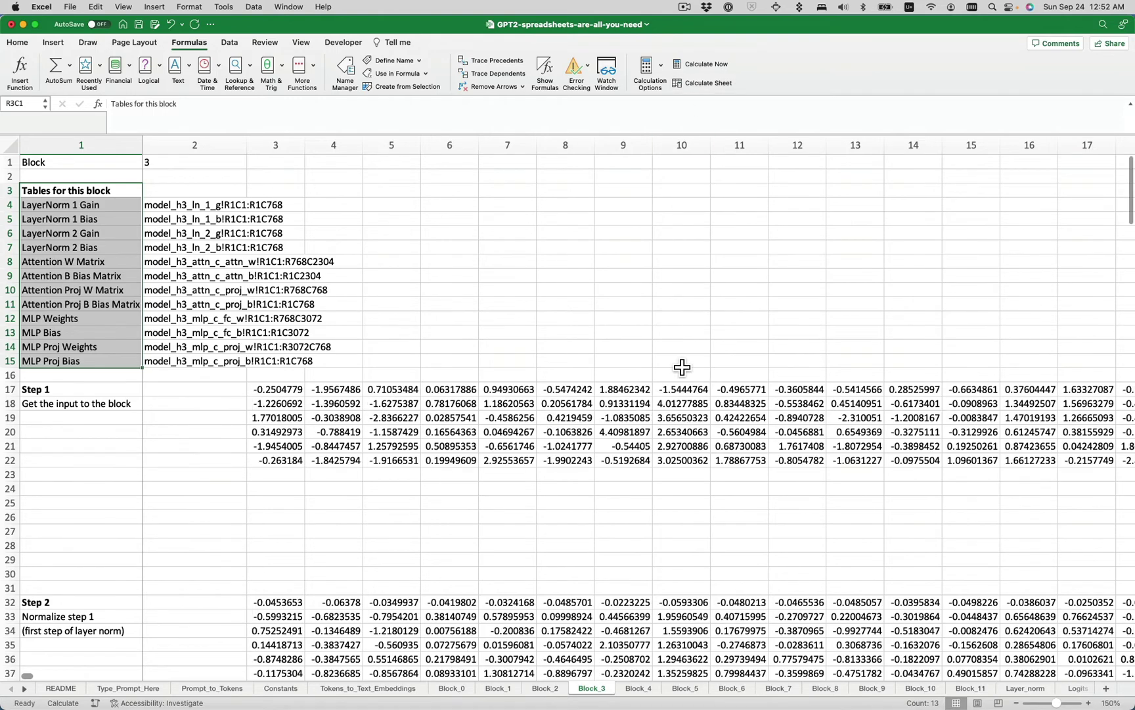
{"action": "left_click", "coordinate": [640, 688]}
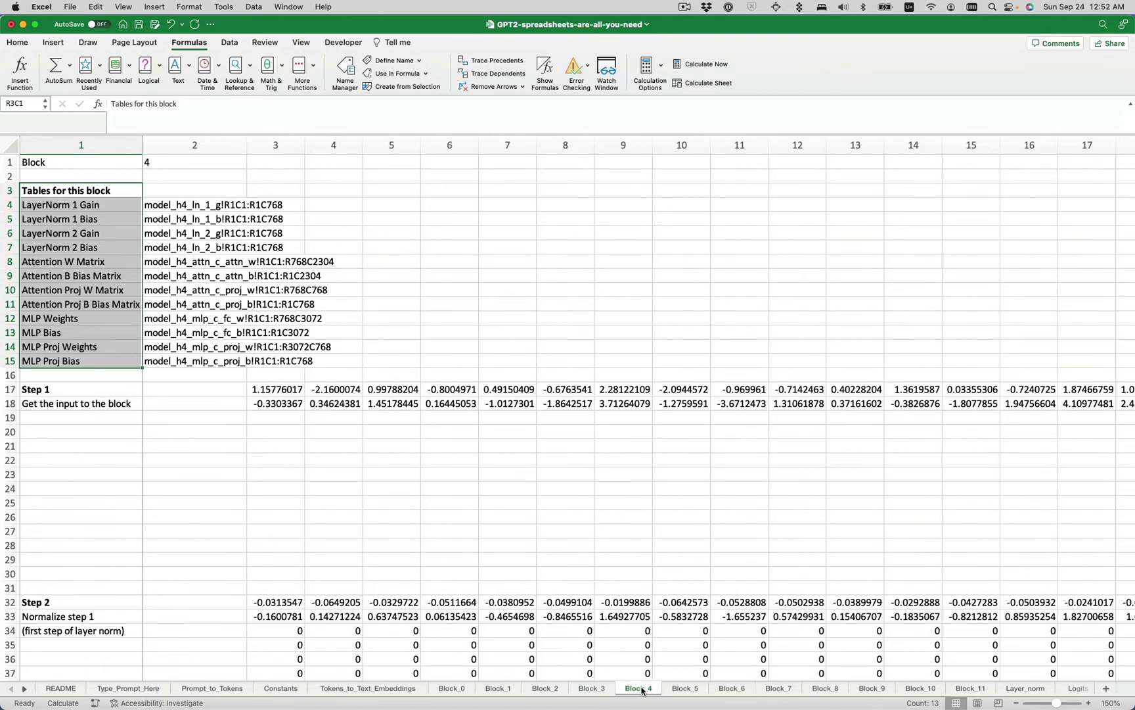
{"action": "left_click", "coordinate": [693, 84]}
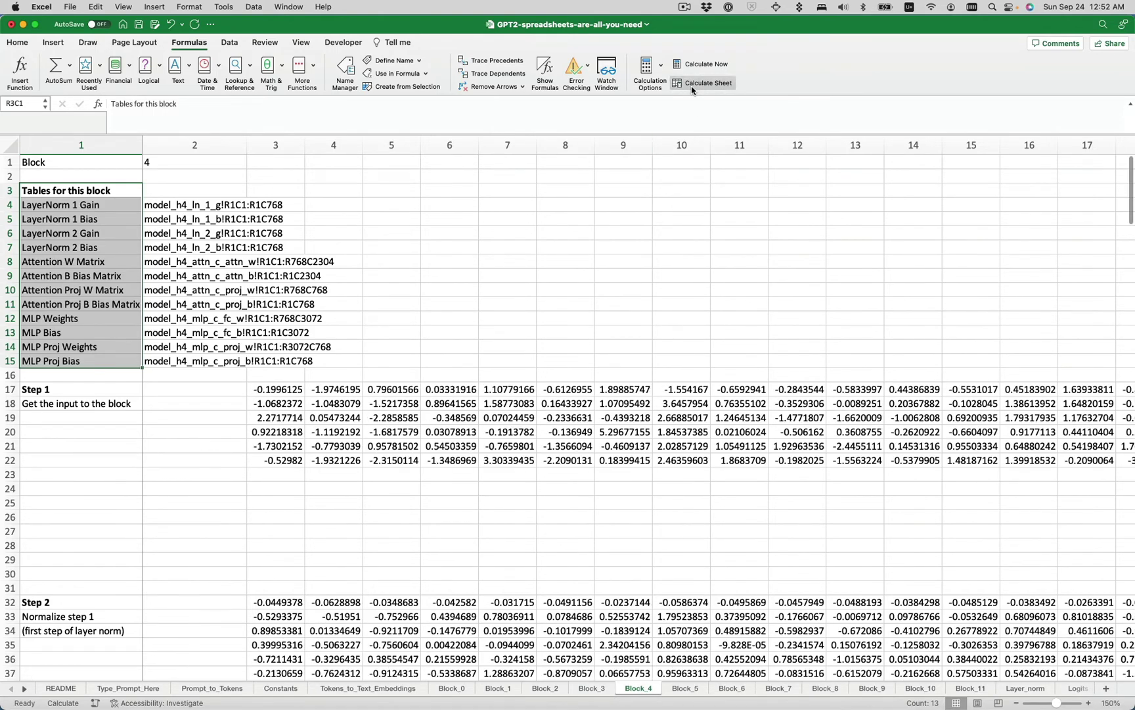
{"action": "left_click", "coordinate": [685, 688]}
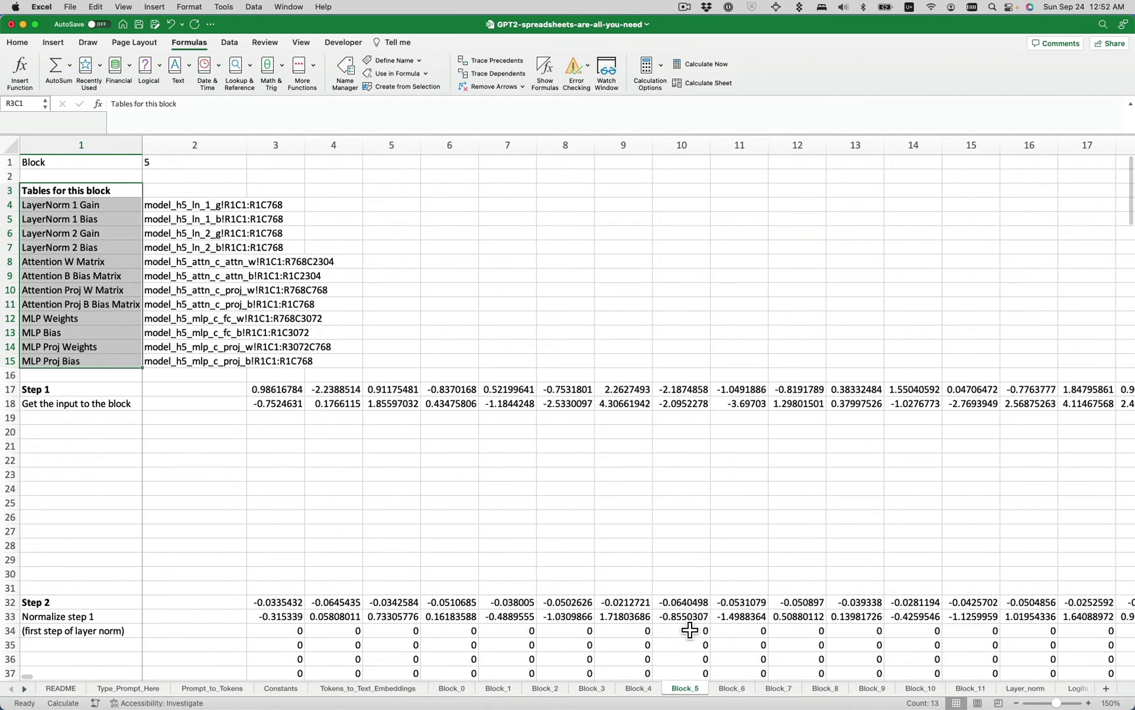
{"action": "left_click", "coordinate": [691, 85]}
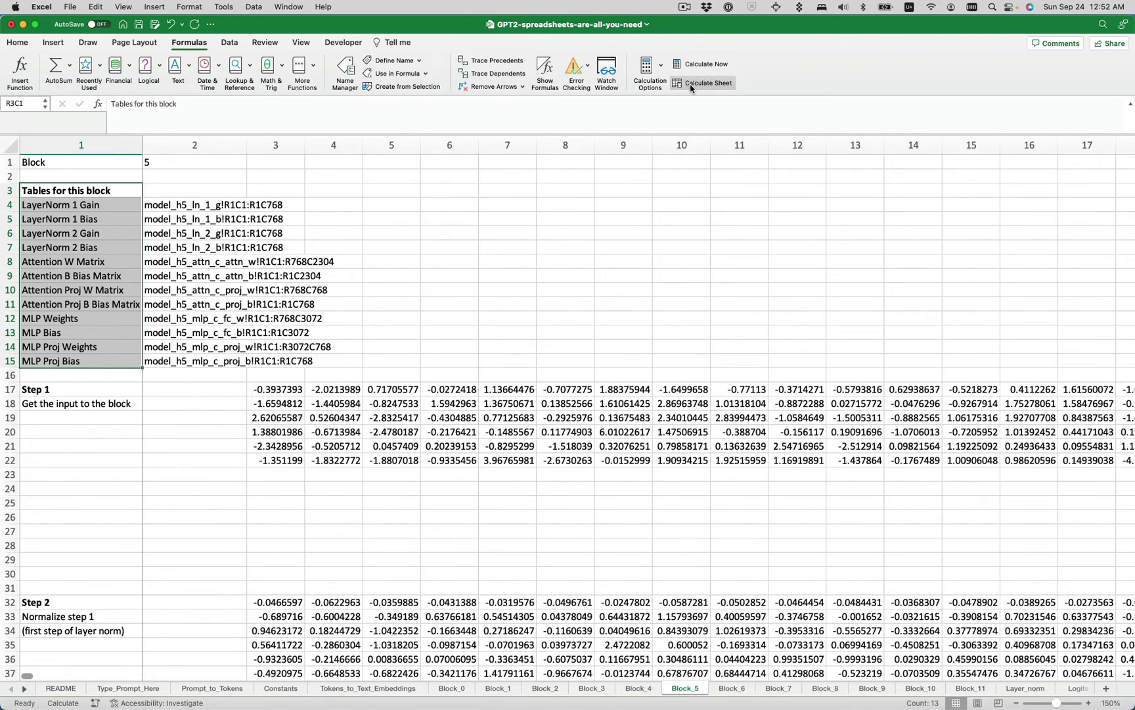
{"action": "left_click", "coordinate": [734, 688]}
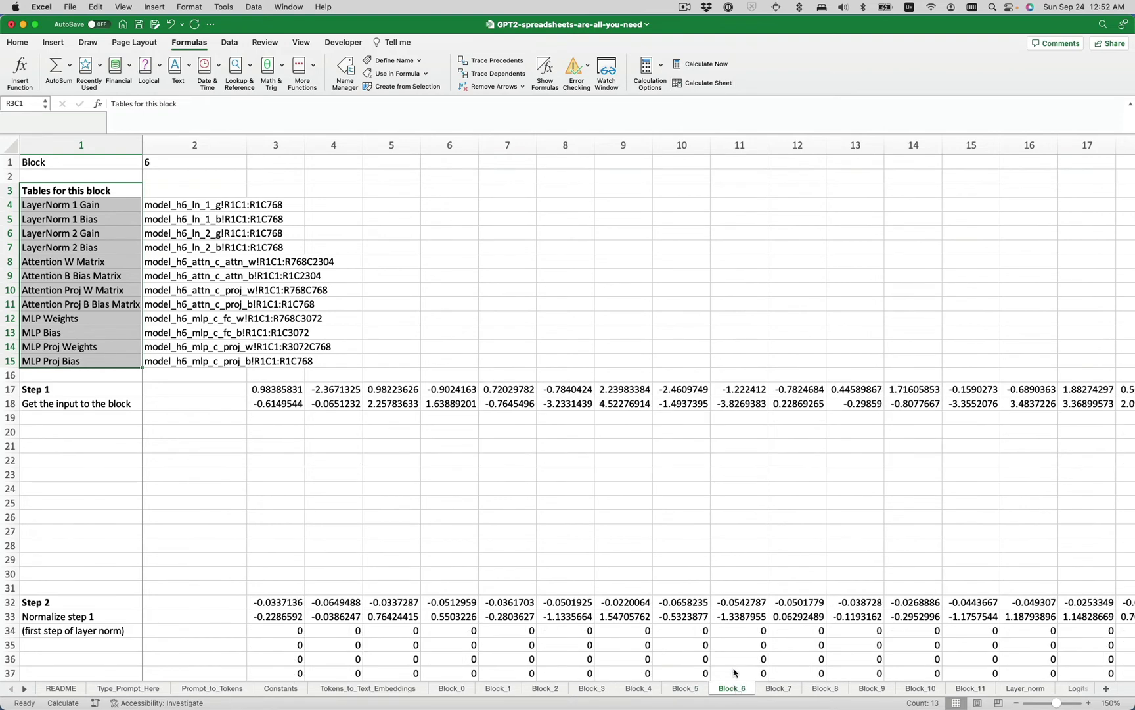
{"action": "left_click", "coordinate": [718, 86]}
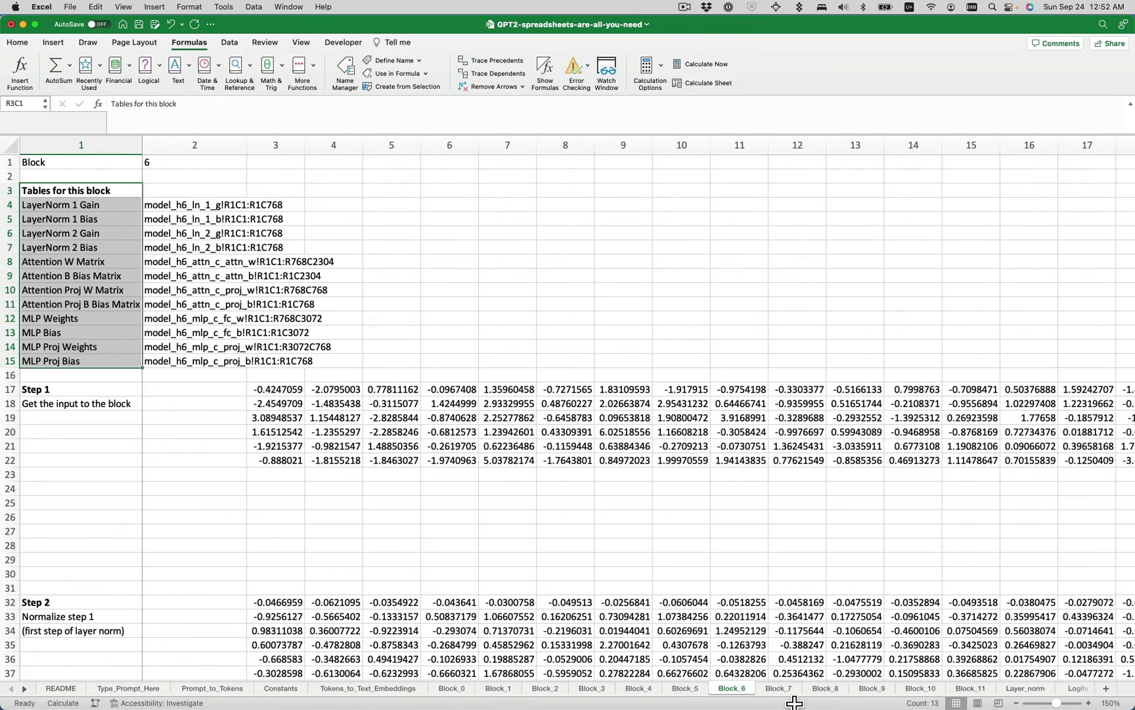
Recalculate the Block_7, Block_8, Block_9, Block_10 and Block_11 sheets in turn
{"action": "left_click", "coordinate": [779, 688]}
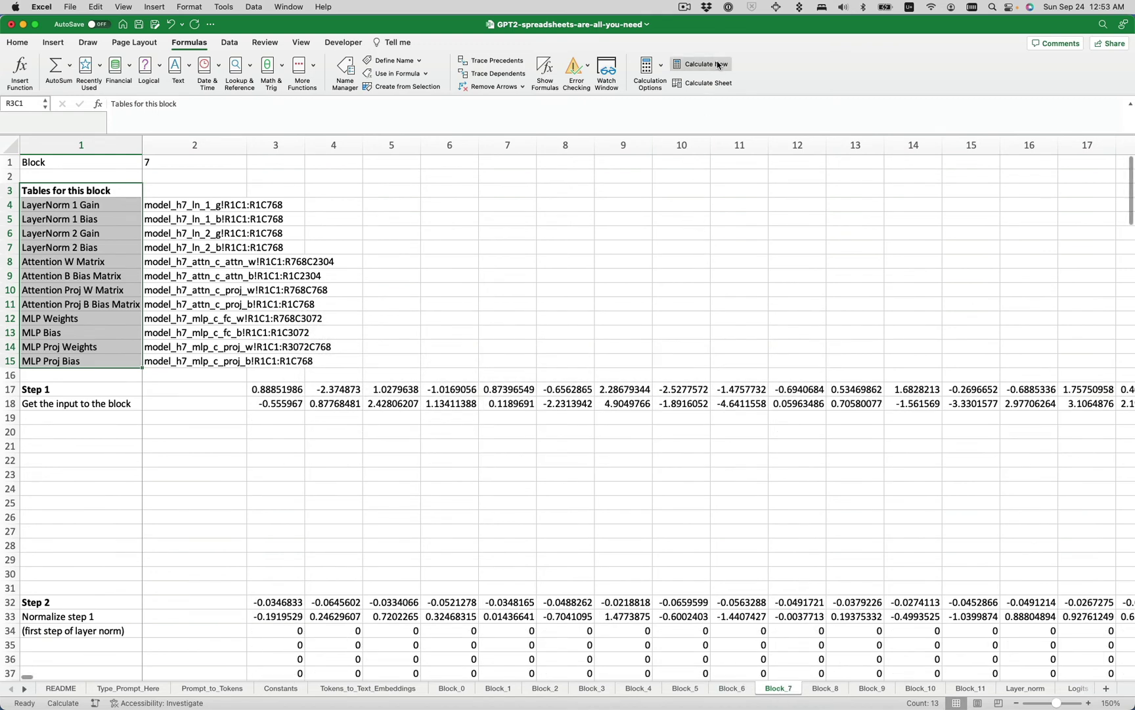
{"action": "left_click", "coordinate": [700, 87]}
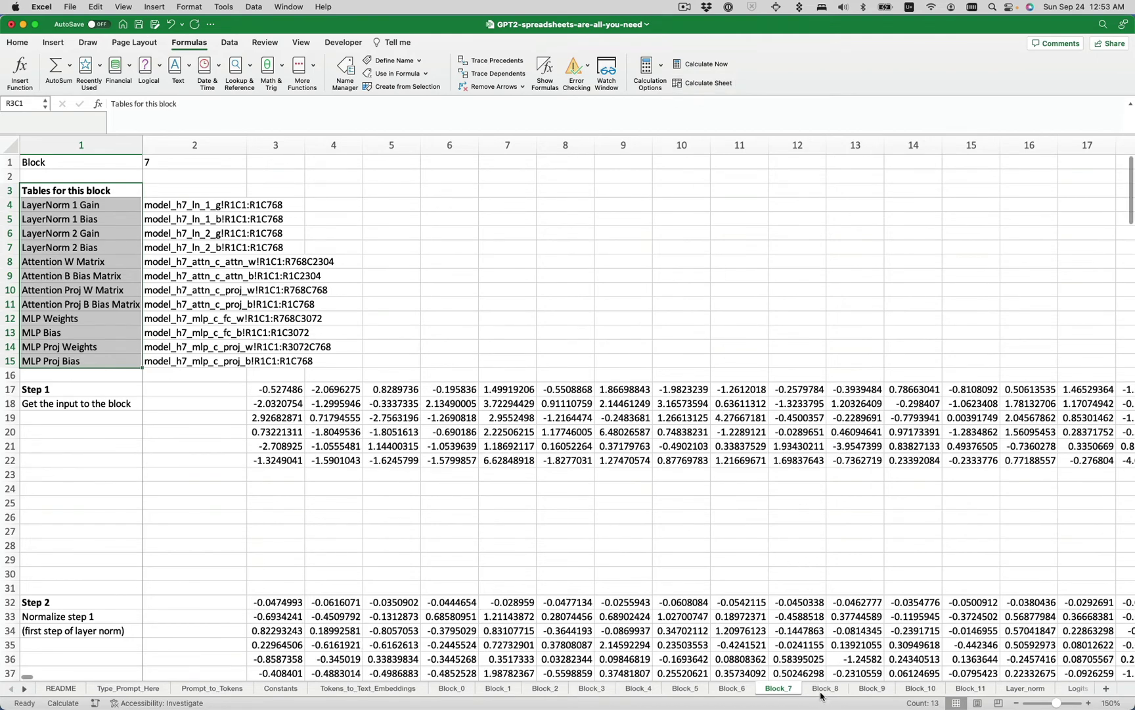
{"action": "left_click", "coordinate": [825, 688]}
{"action": "left_click", "coordinate": [693, 83]}
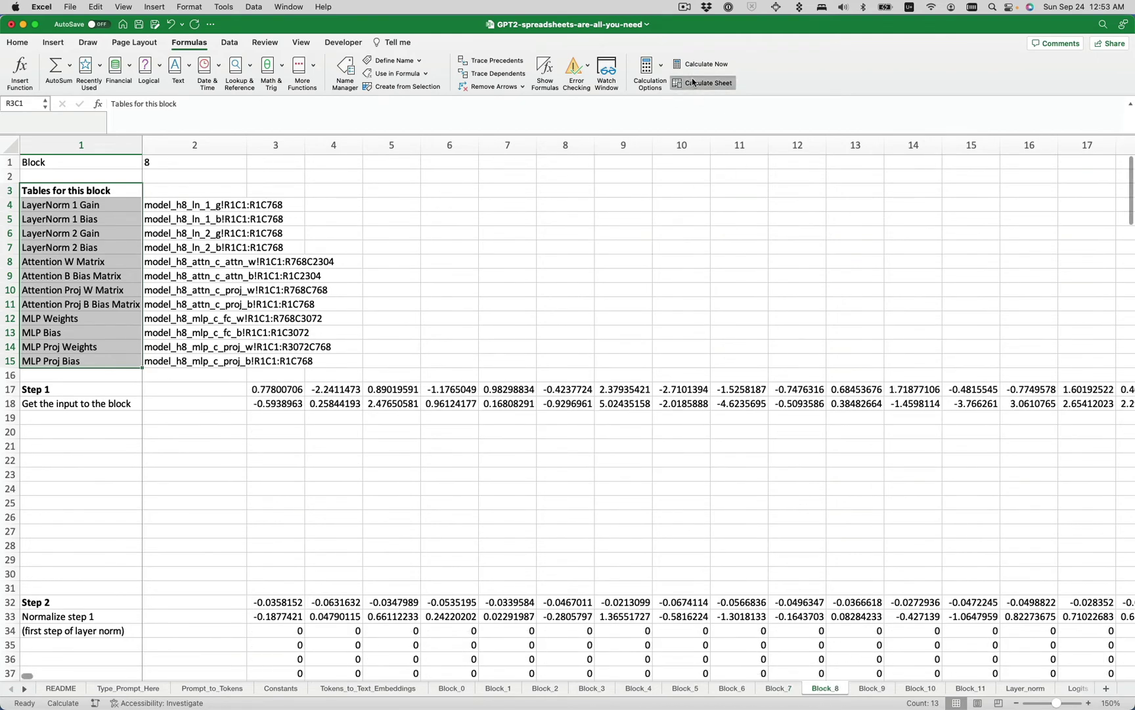
{"action": "left_click", "coordinate": [862, 688]}
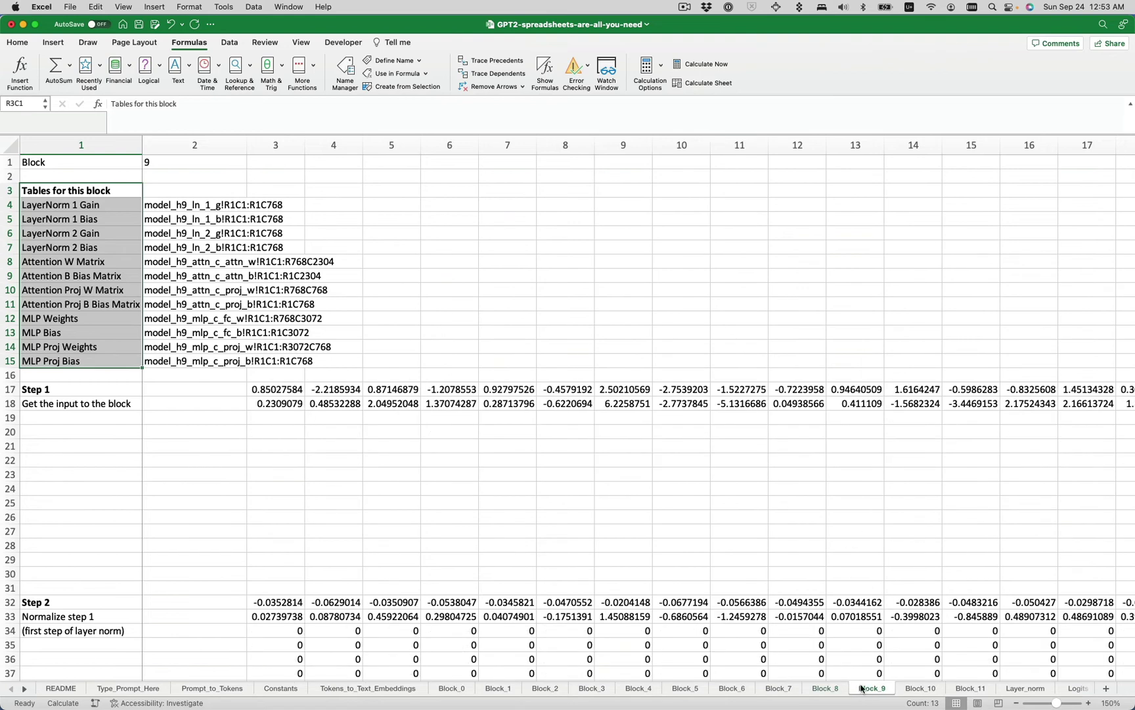
{"action": "left_click", "coordinate": [704, 84]}
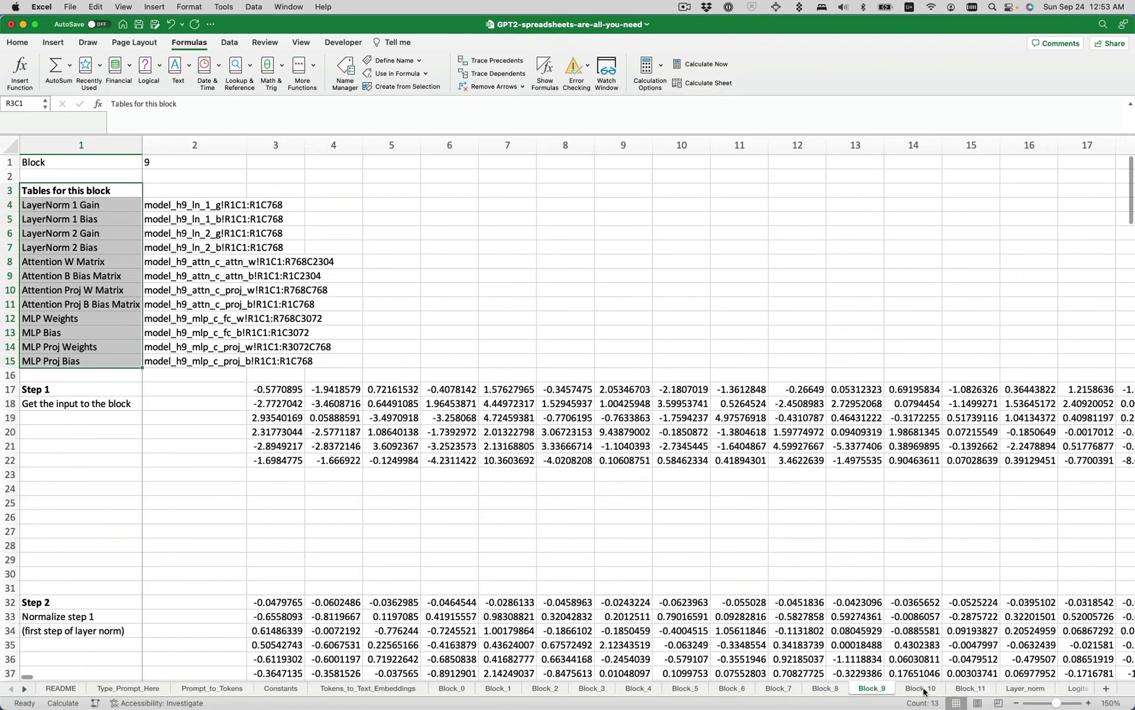
{"action": "left_click", "coordinate": [923, 688]}
{"action": "left_click", "coordinate": [701, 84]}
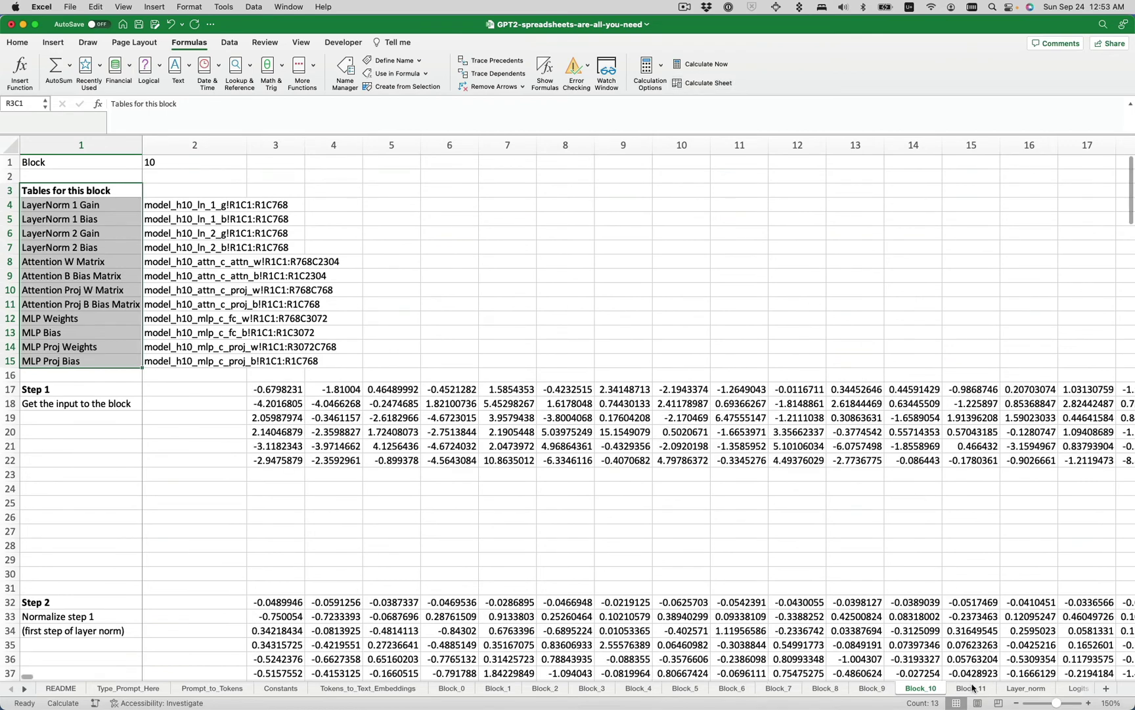
{"action": "left_click", "coordinate": [972, 688]}
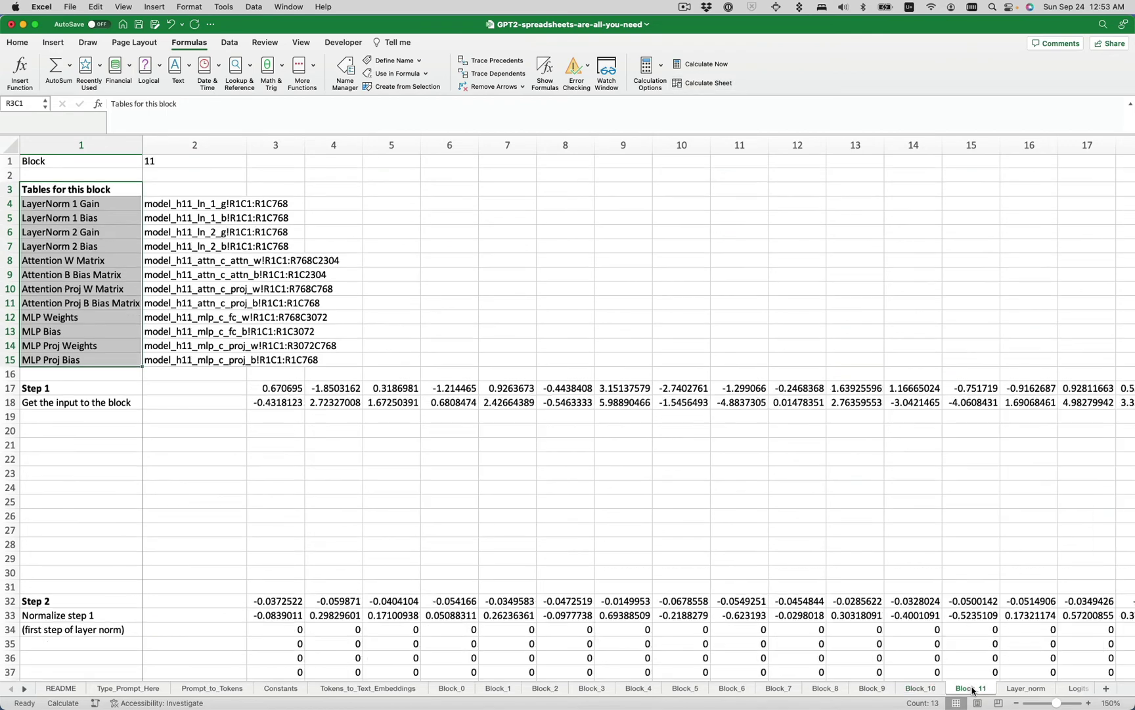
{"action": "left_click", "coordinate": [709, 86]}
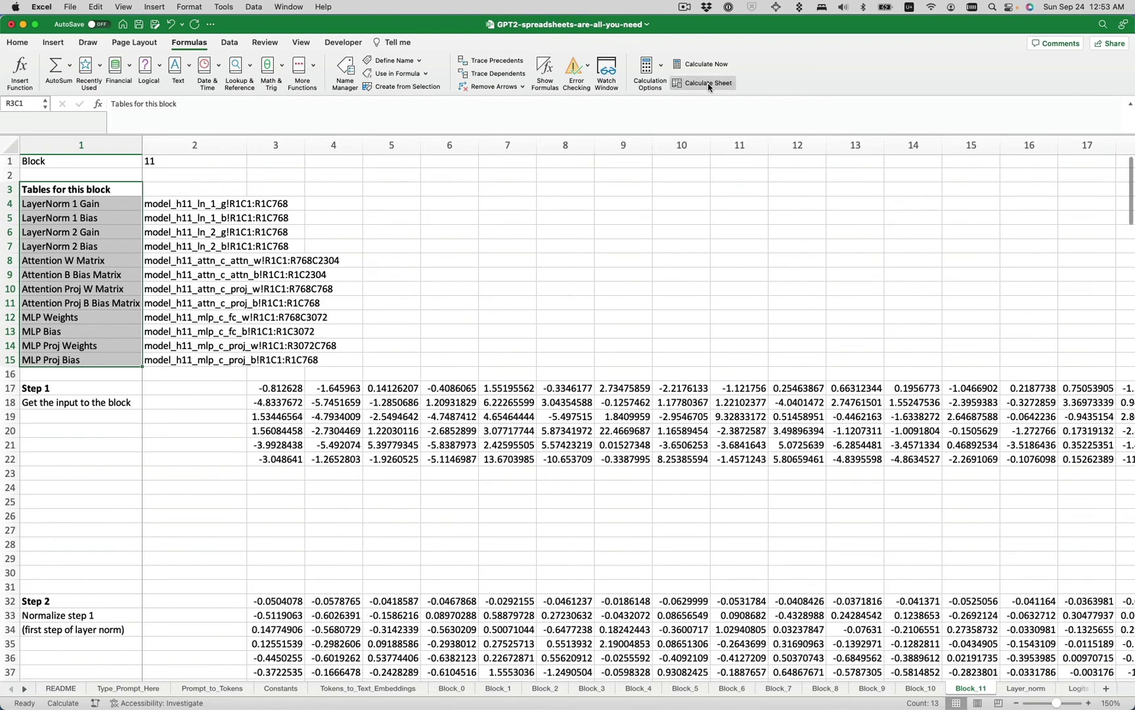
Recalculate Layer_norm, Logits and Predicted_Token, yielding token id 2952, 'quickly'
{"action": "left_click", "coordinate": [1026, 688]}
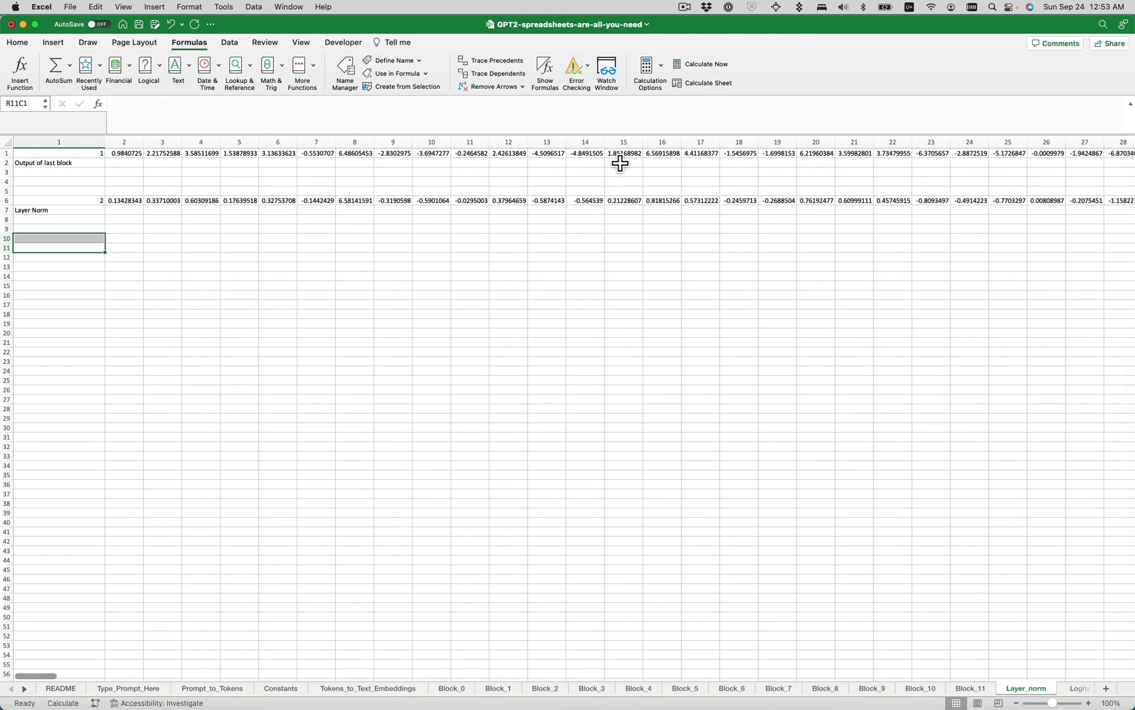
{"action": "left_click", "coordinate": [703, 83]}
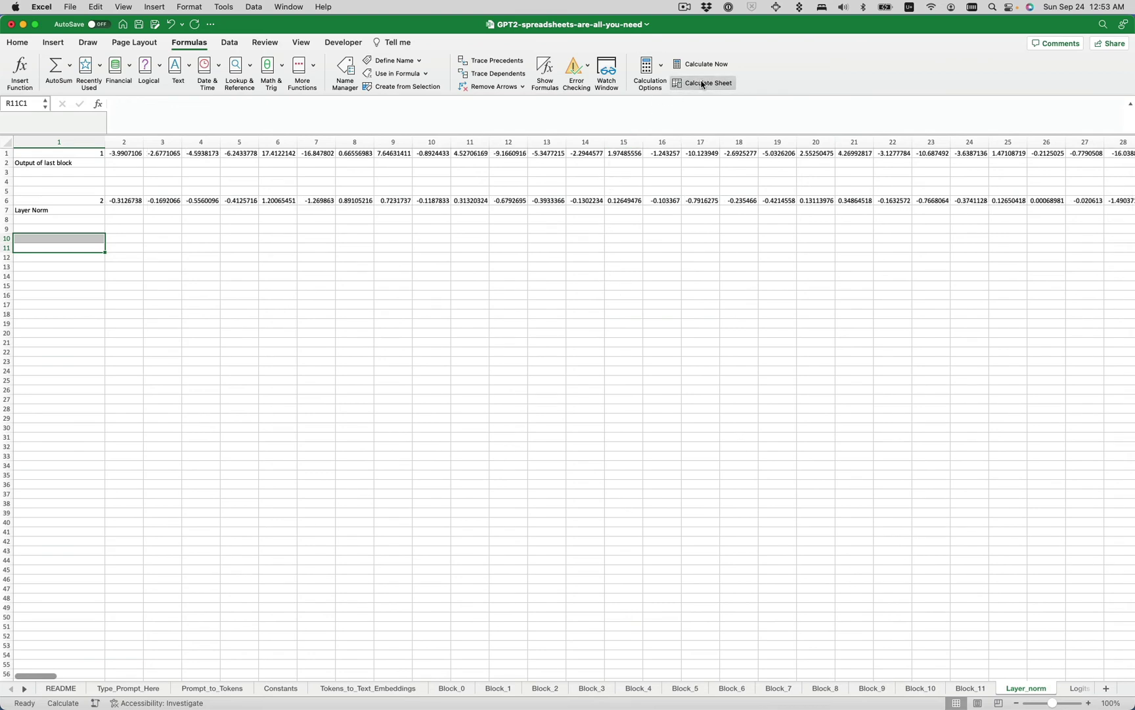
{"action": "left_click", "coordinate": [1077, 688]}
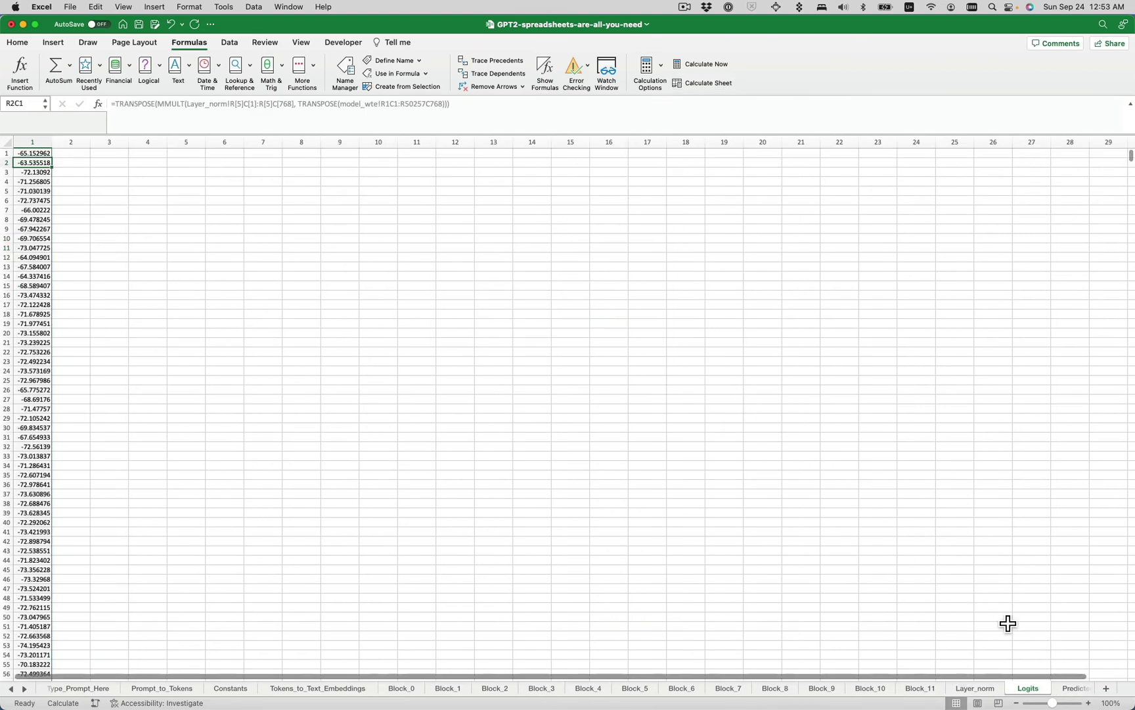
{"action": "left_click", "coordinate": [694, 87]}
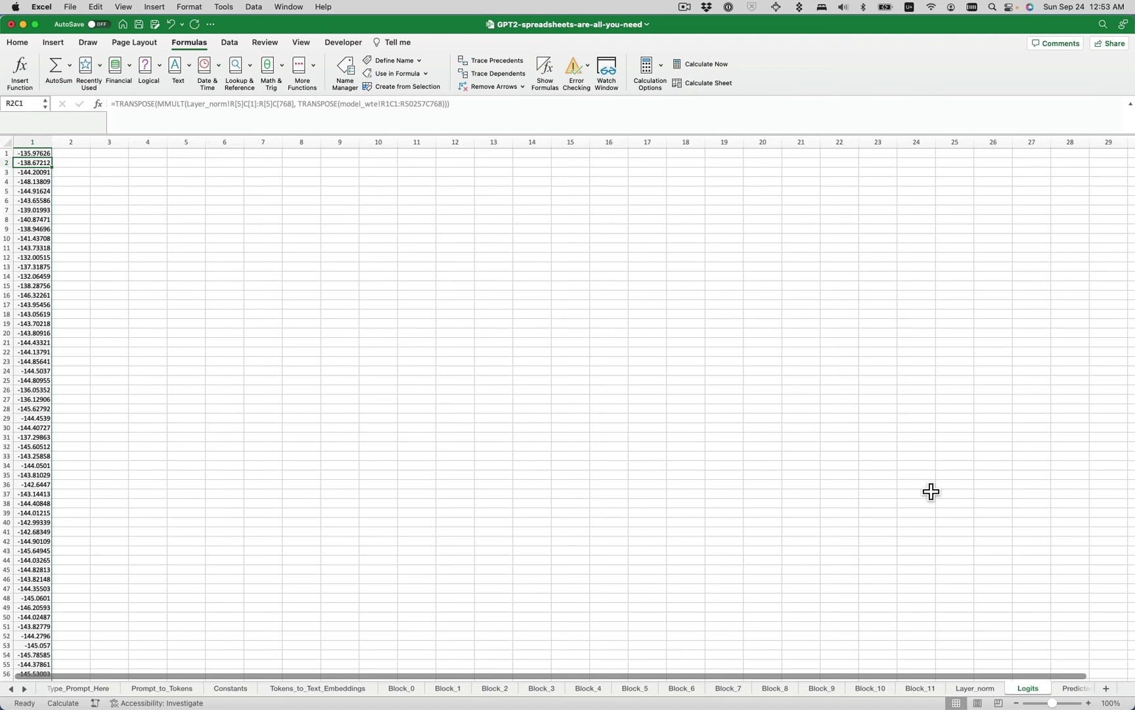
{"action": "left_click", "coordinate": [1062, 690]}
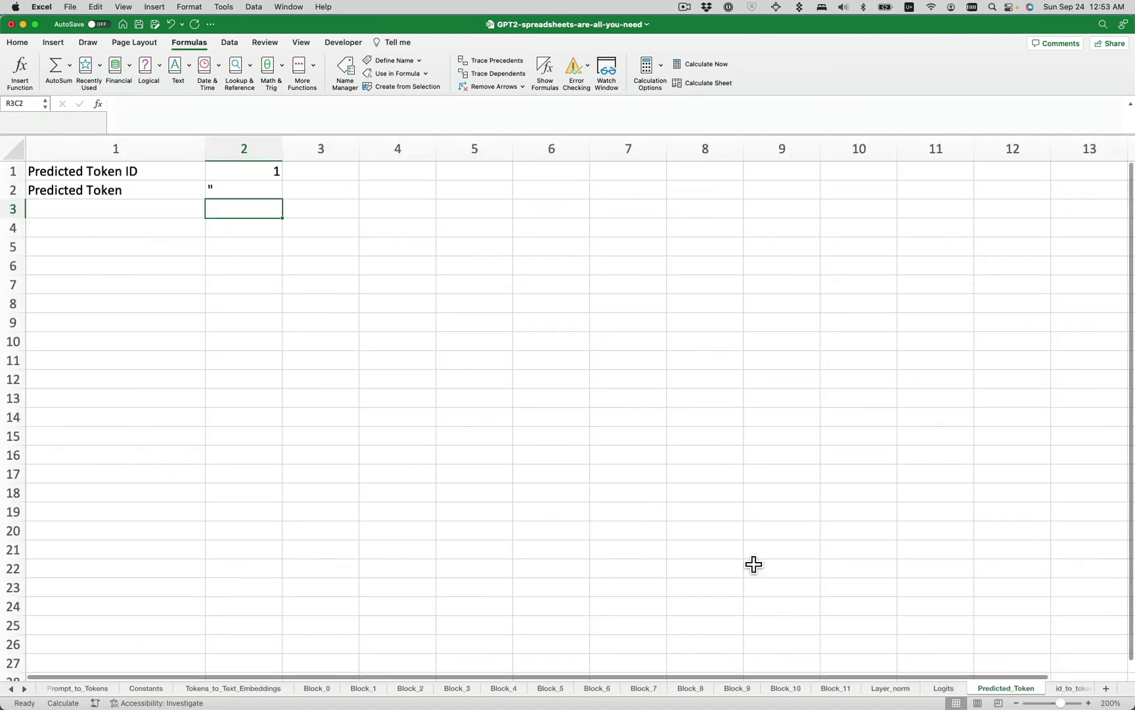
{"action": "left_click", "coordinate": [693, 84]}
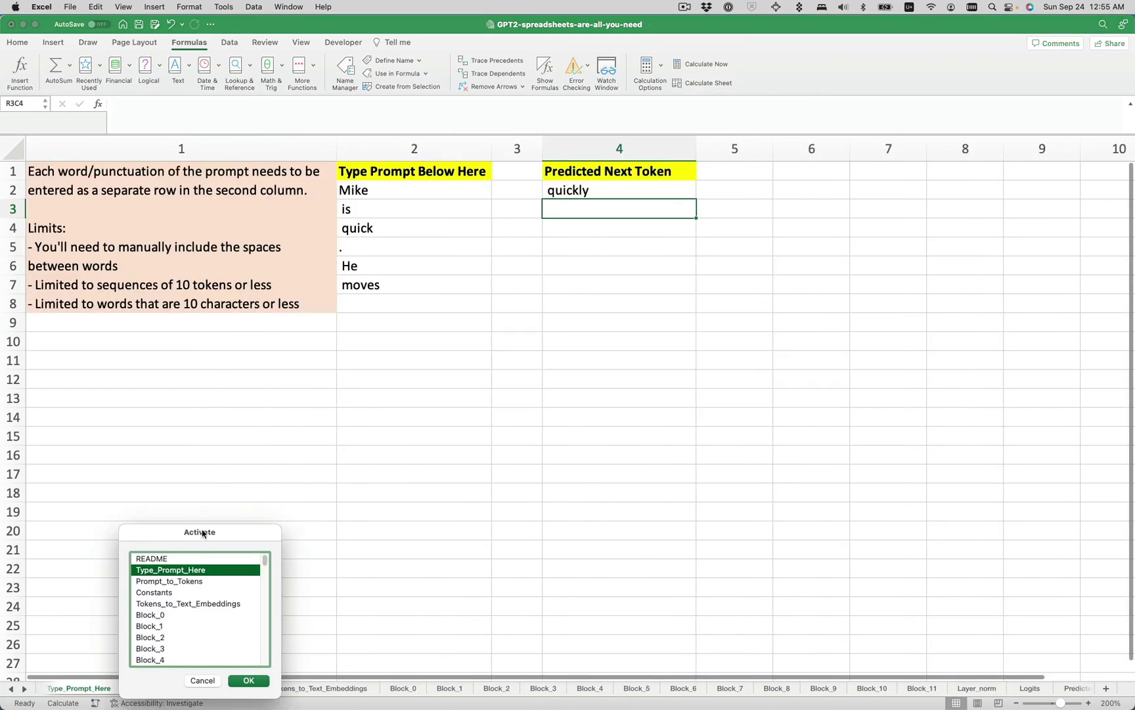
Switch from the prompt sheet to the Block_0 sheet's Step 16 residual connection rows
{"action": "left_click_drag", "start_coordinate": [202, 533], "coordinate": [207, 393]}
{"action": "mouse_move", "coordinate": [268, 428]}
{"action": "left_mouse_down"}
{"action": "mouse_move", "coordinate": [252, 522]}
{"action": "mouse_move", "coordinate": [252, 433]}
{"action": "left_mouse_up"}
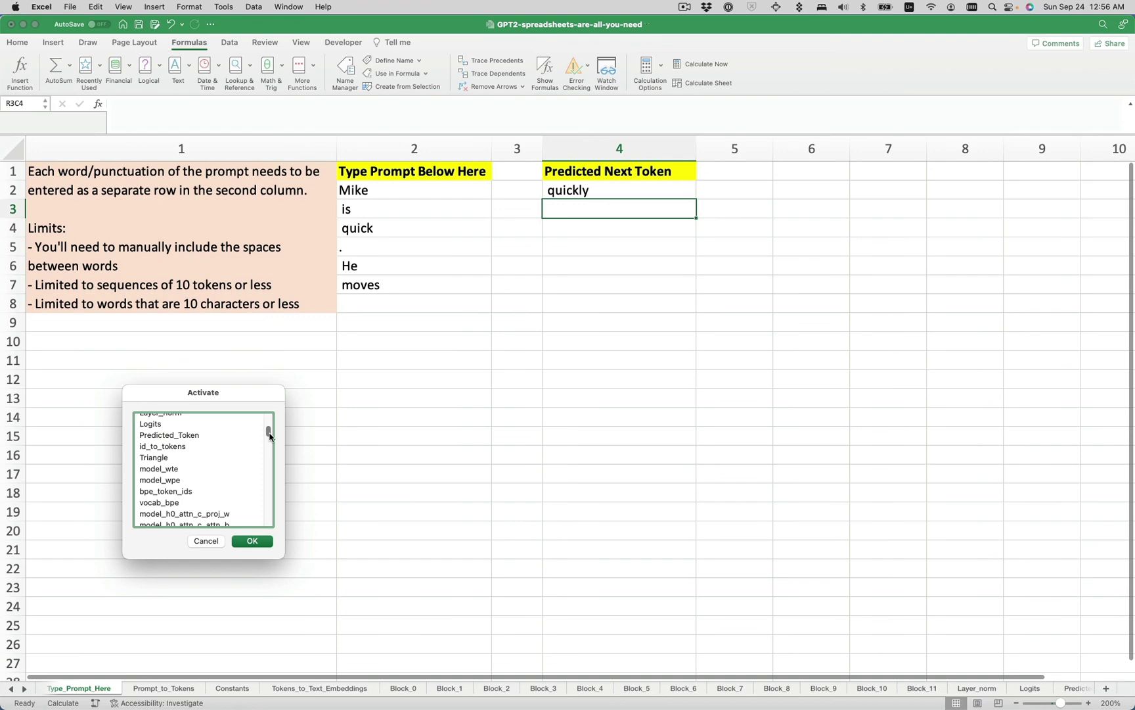
{"action": "left_click_drag", "start_coordinate": [269, 435], "coordinate": [269, 440]}
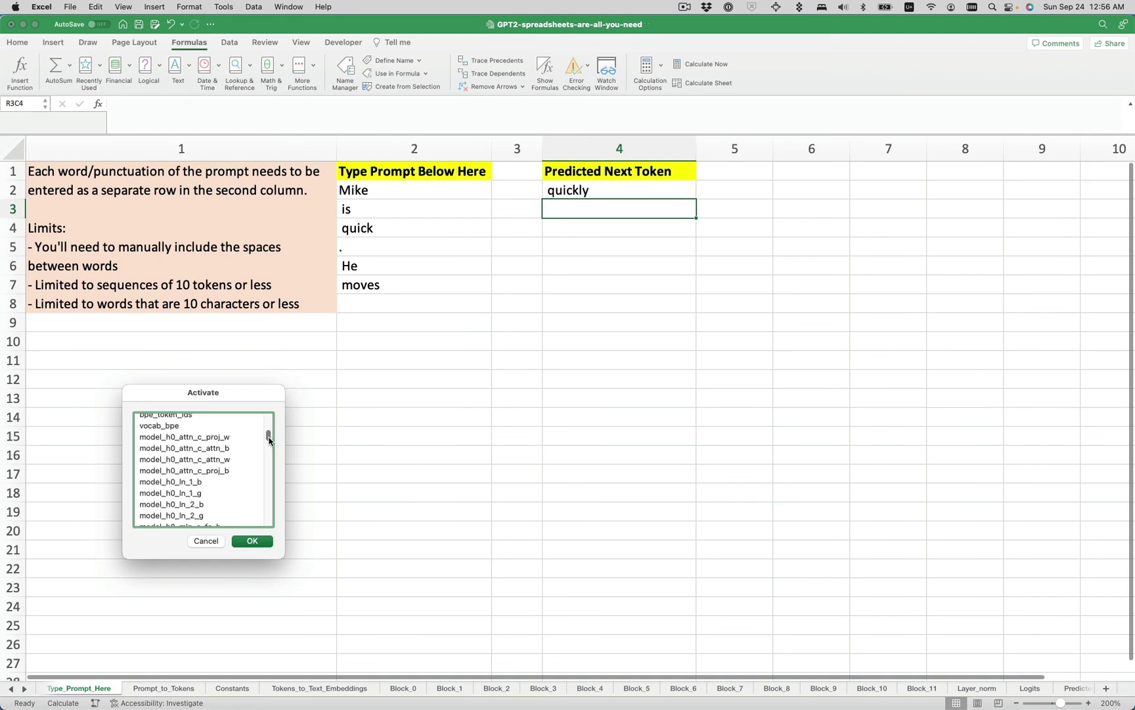
{"action": "key", "text": "Escape"}
{"action": "left_click", "coordinate": [403, 688]}
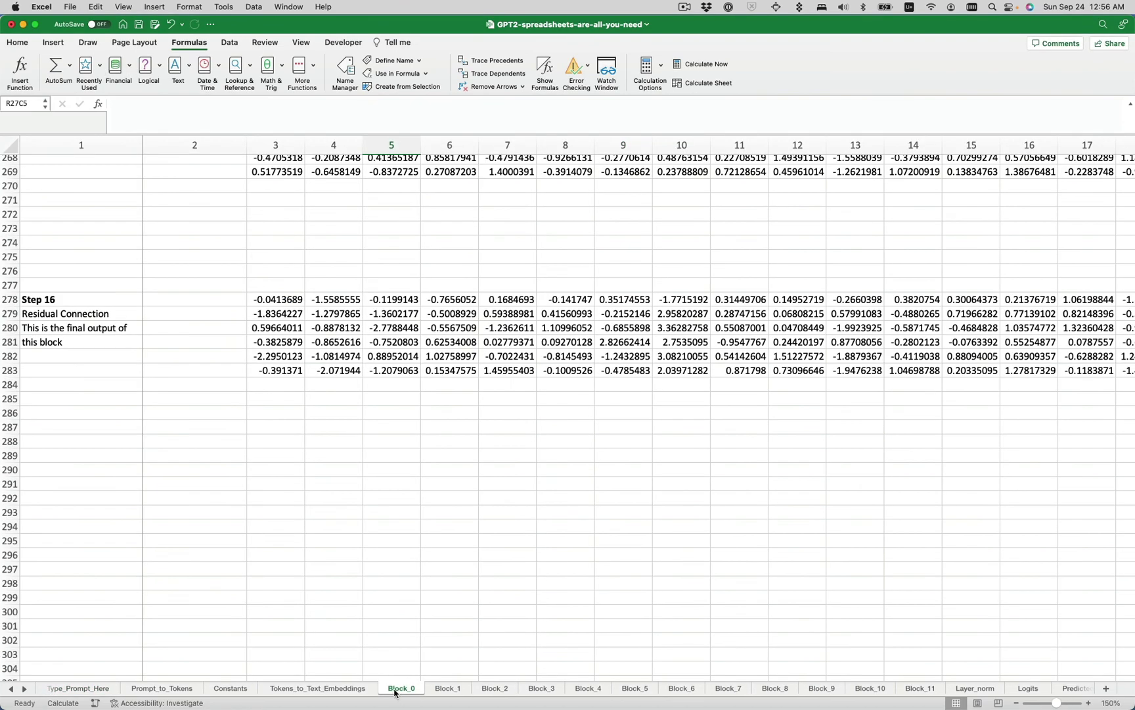
Open cell R278C3's formula to see its OFFSET(R[-14]C,…) and OFFSET(R[-93]C,…) sum
{"action": "double_click", "coordinate": [282, 299]}
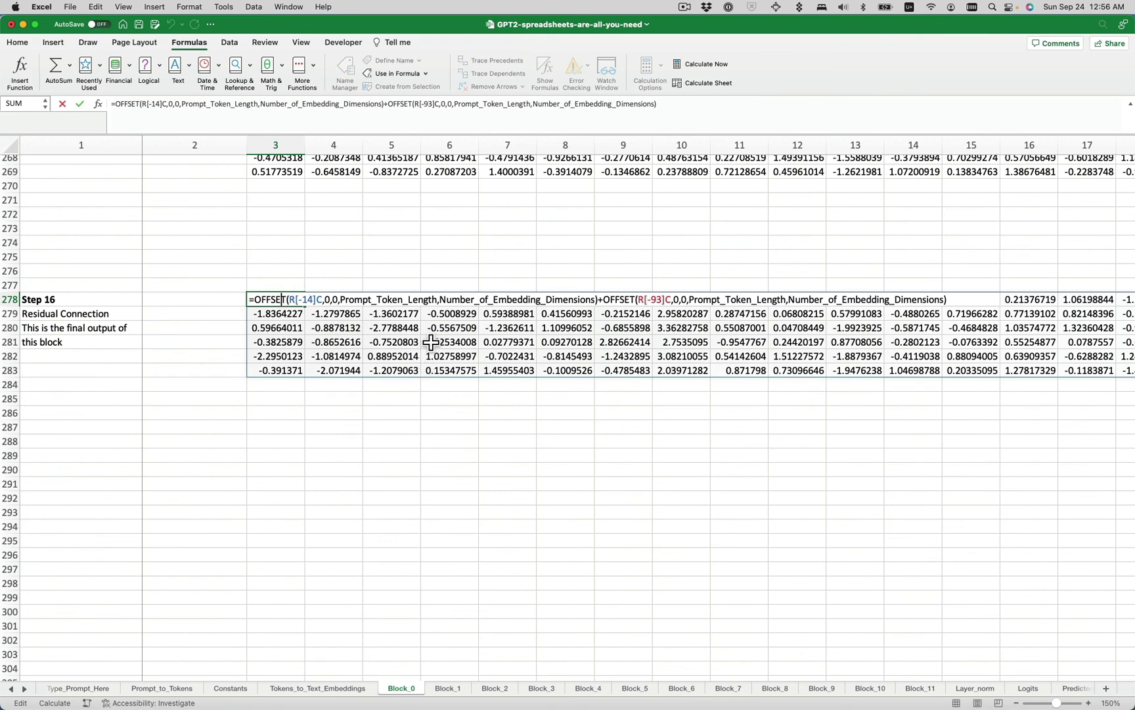